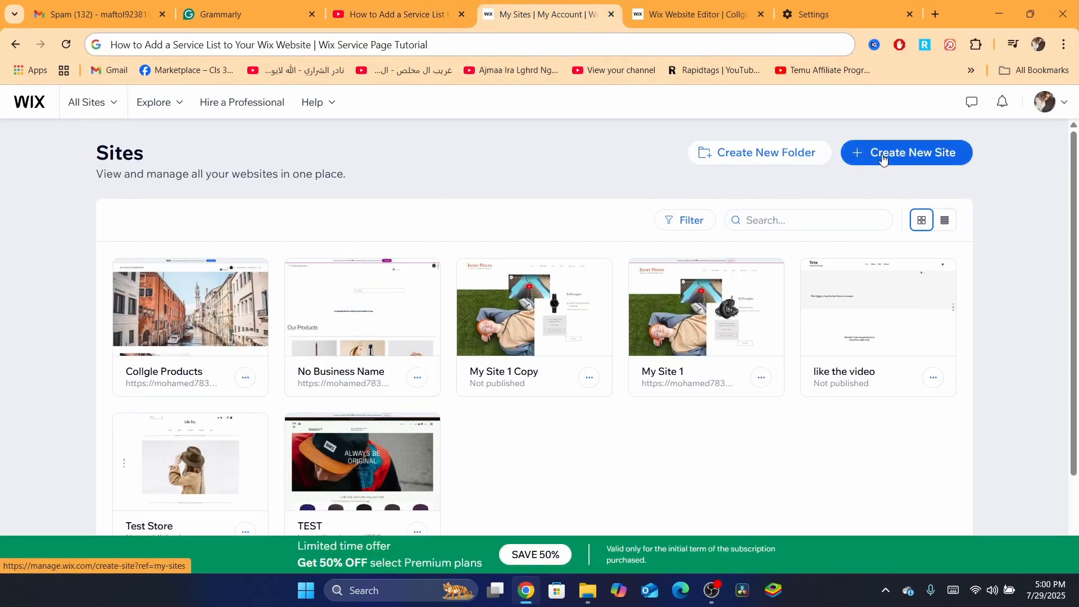
- Open the No Business Name site from the Sites list
left_click(76, 102)
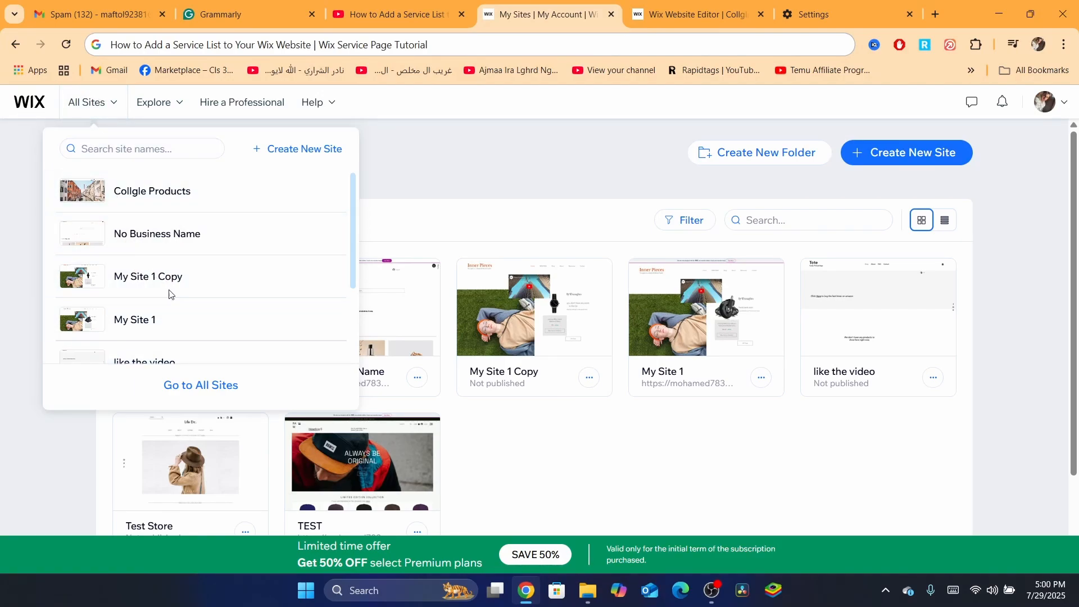
left_click(497, 165)
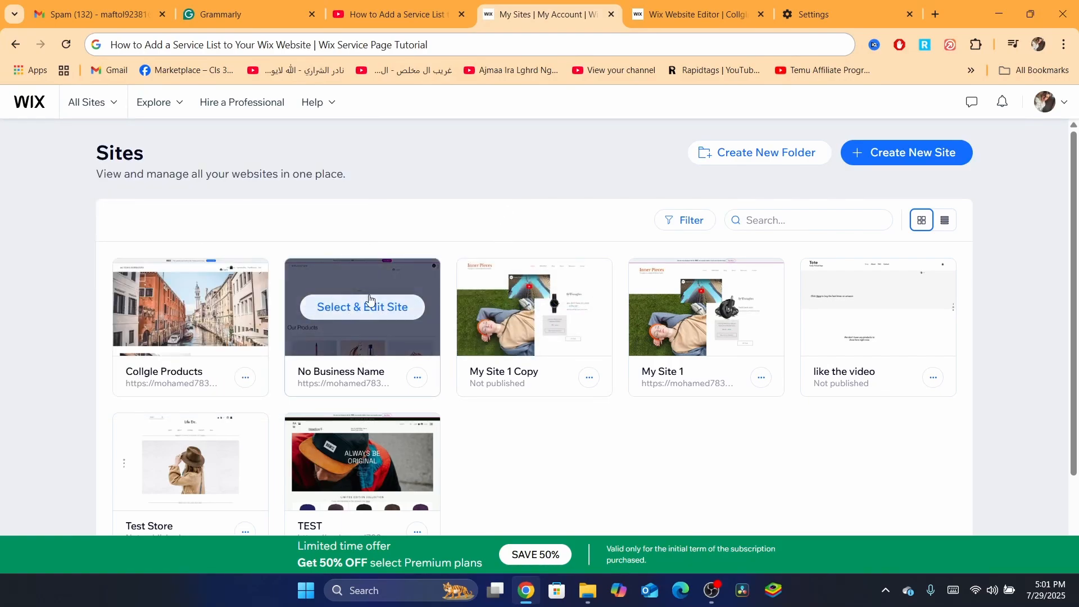
left_click(369, 297)
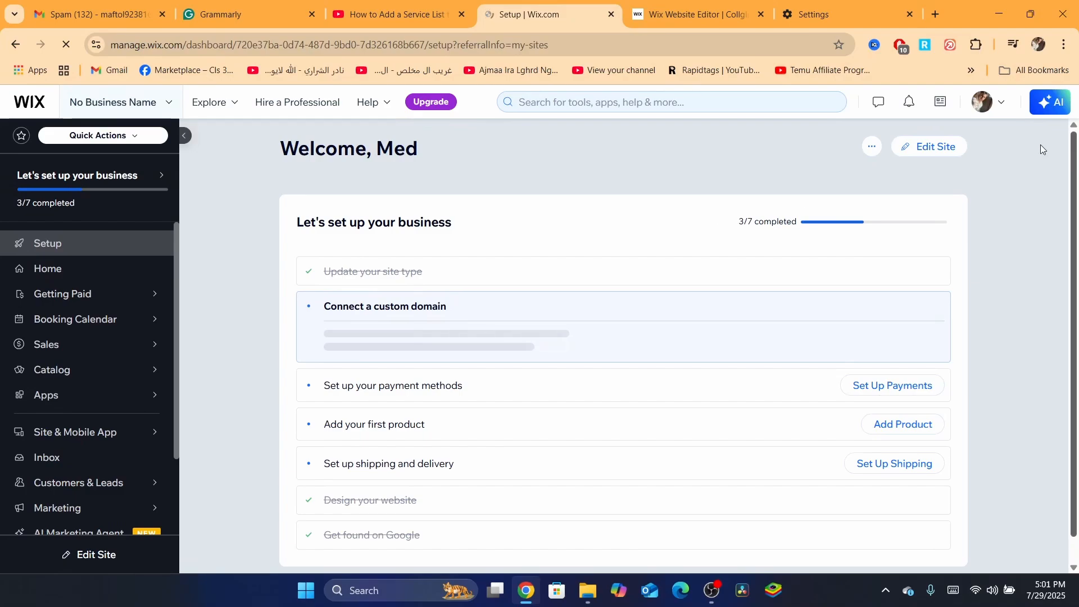
- Open the site in the Wix editor
scroll(962, 146, "up", 3)
scroll(962, 146, "up", 1)
left_click(914, 212)
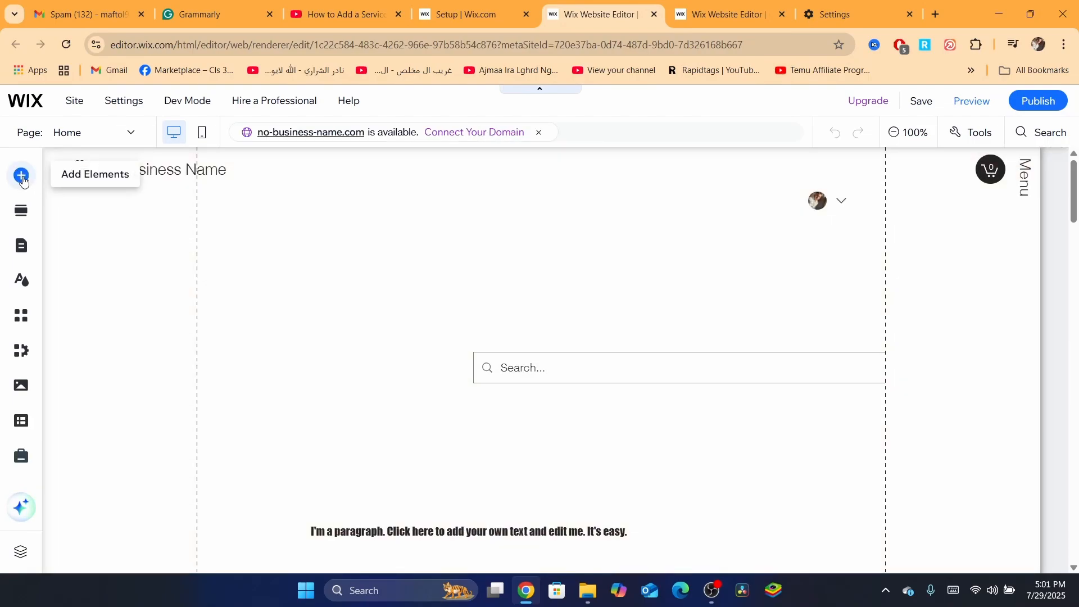
- Open the Bookings category of the Add Elements panel
left_click(22, 180)
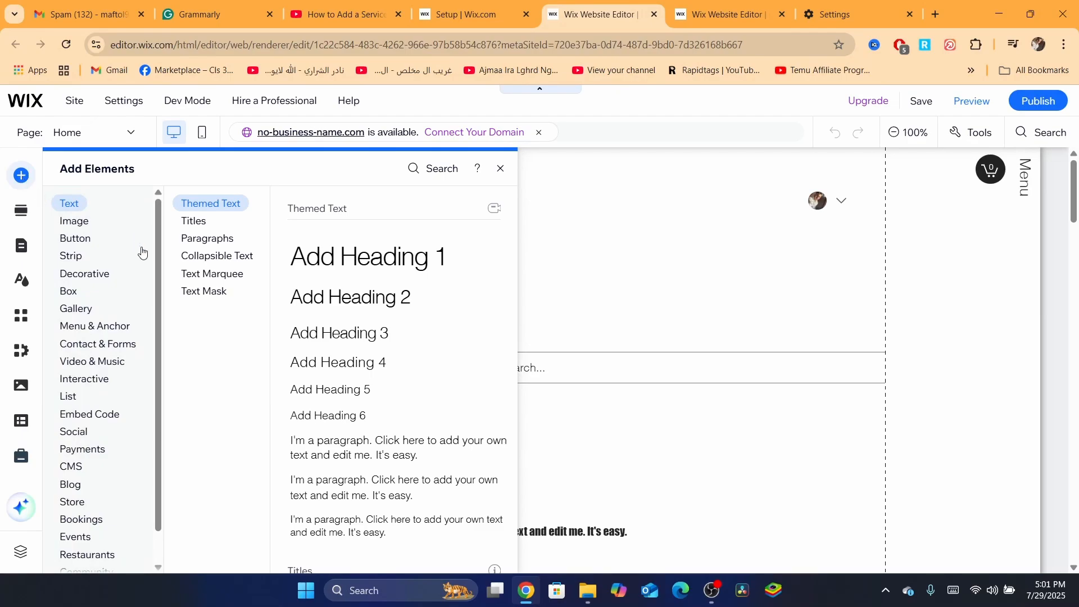
scroll(154, 289, "down", 1)
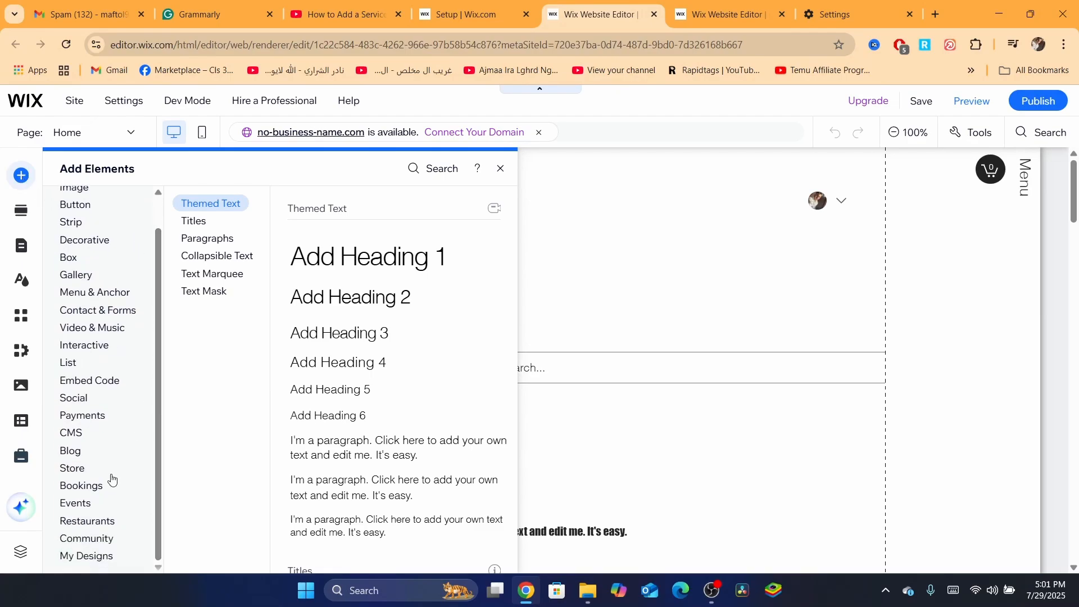
left_click(73, 487)
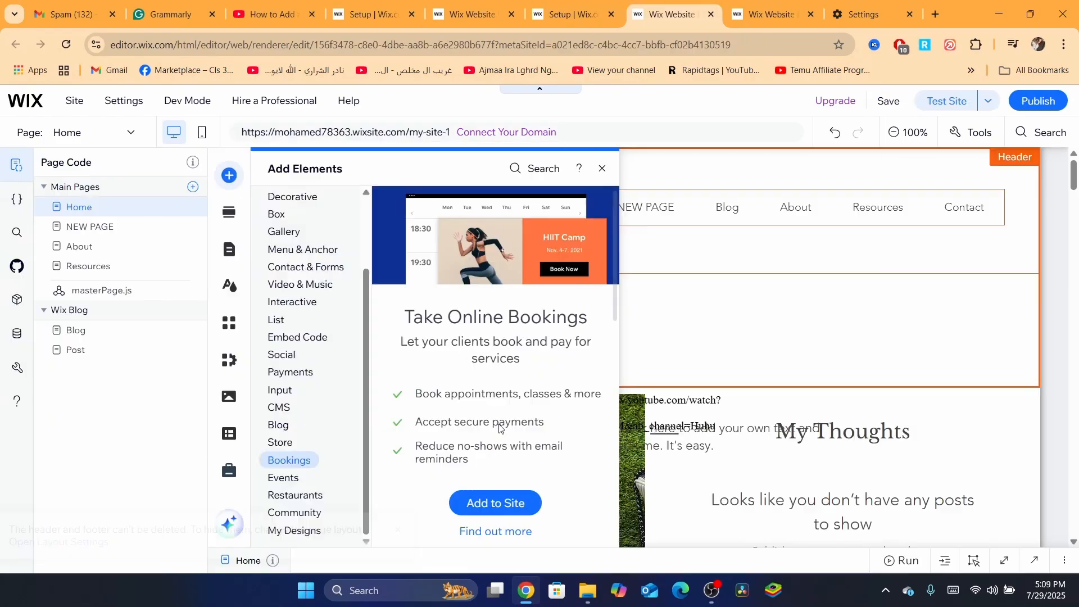
key("Delete")
- Add Wix Bookings to the site
left_click(488, 496)
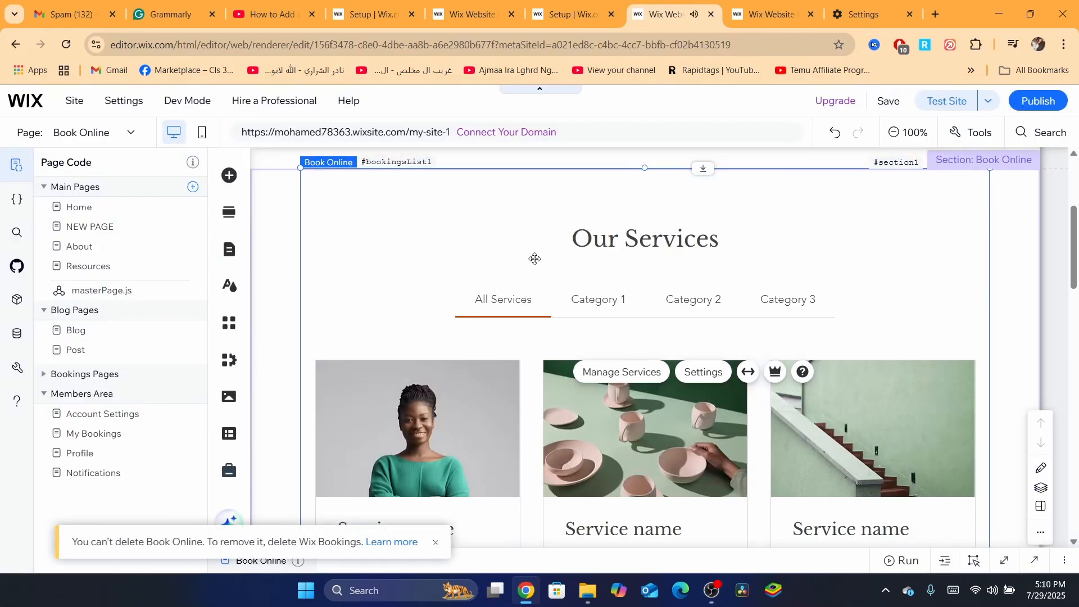
left_click_drag(1073, 251, 1074, 288)
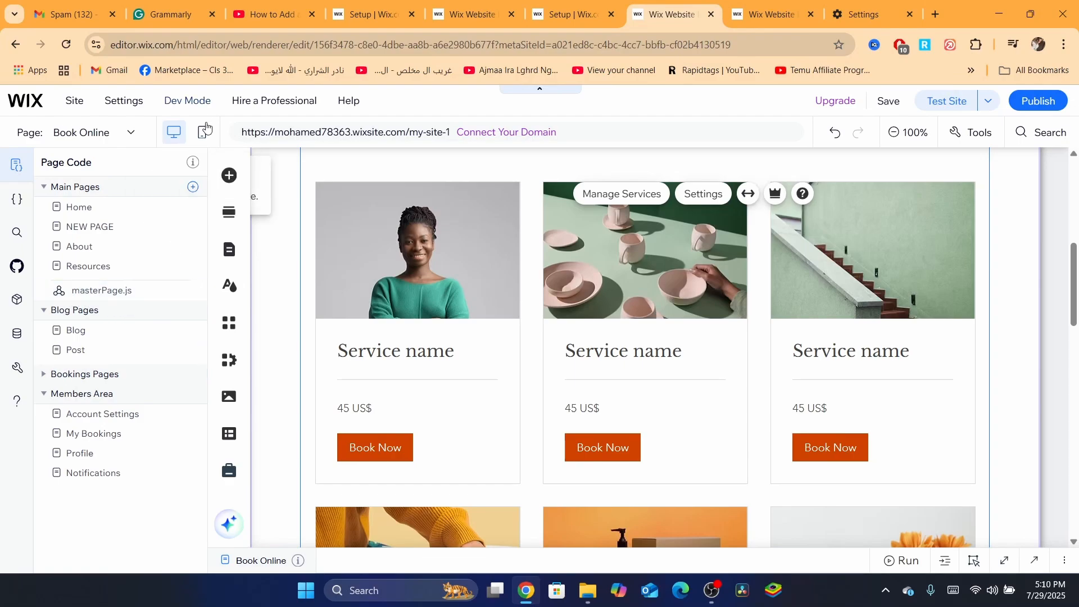
- Browse the Bookings elements, including Featured Service and Service List, in the Add Elements panel
left_click(234, 185)
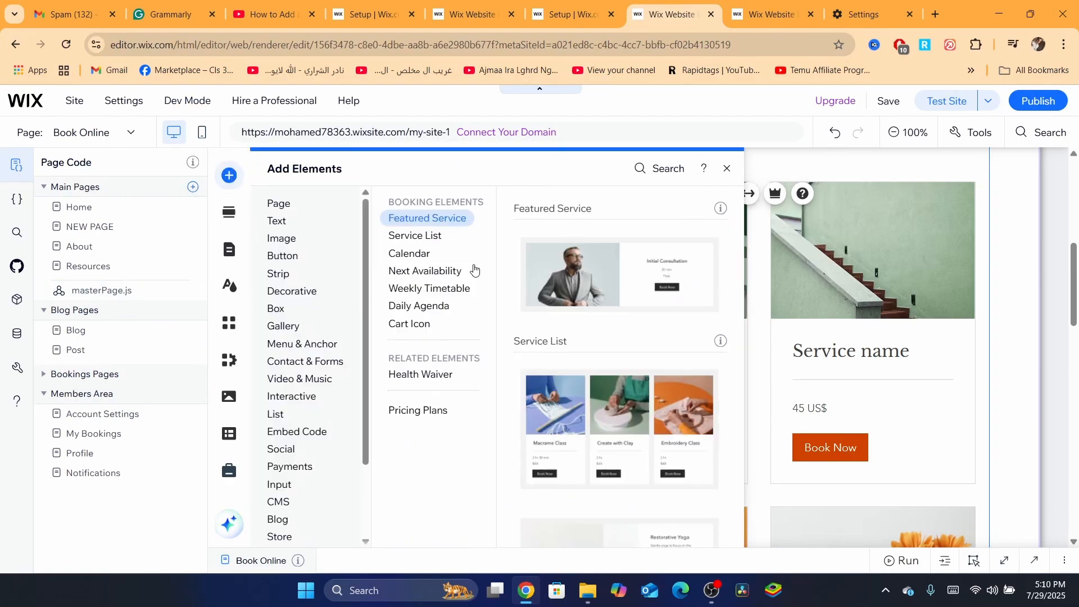
left_click(309, 474)
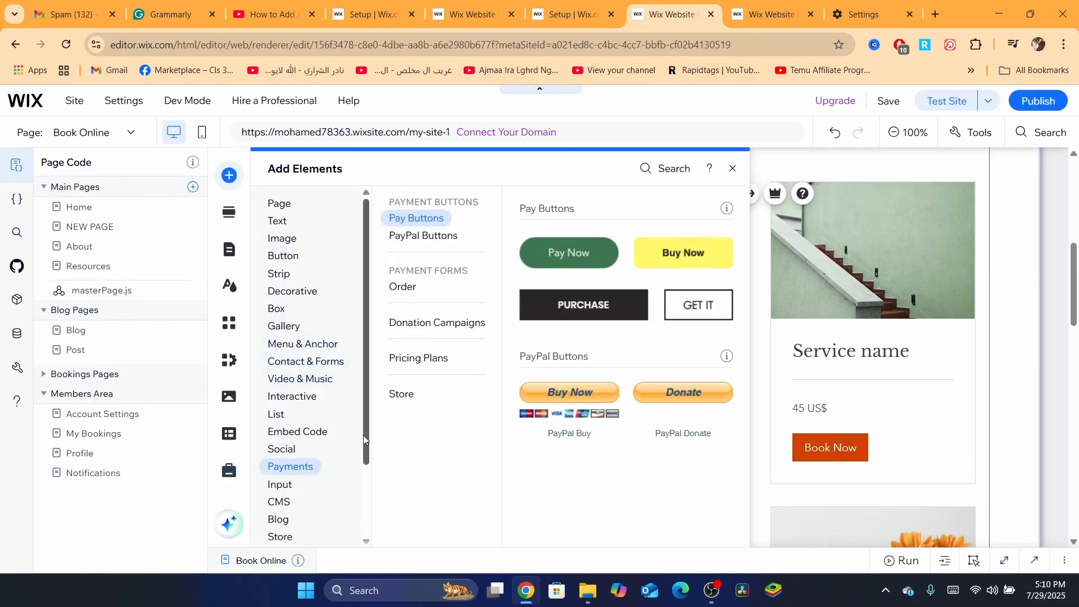
scroll(308, 478, "down", 2)
left_click(309, 486)
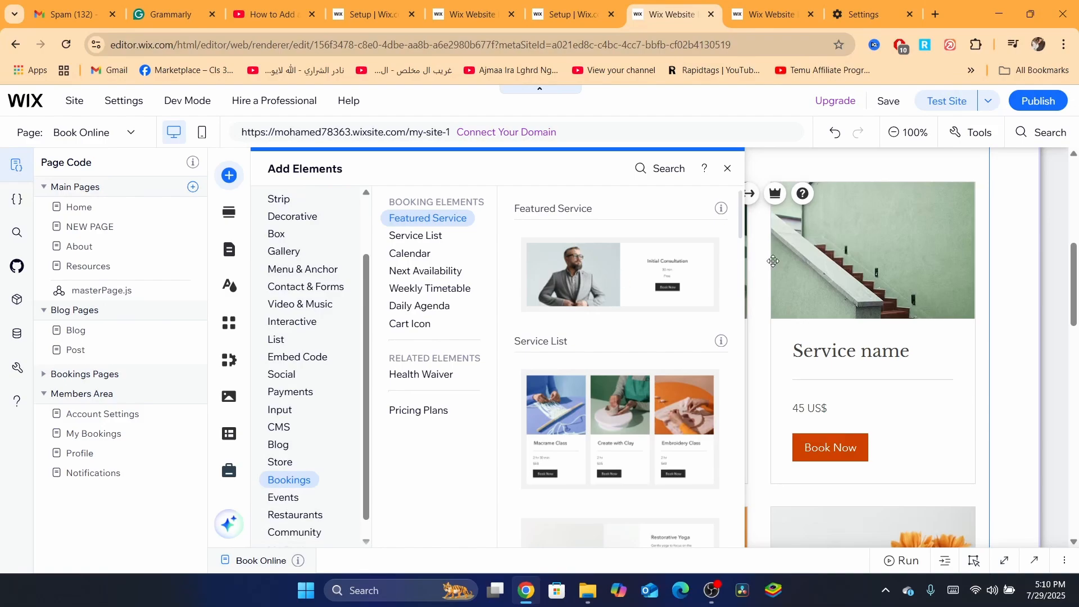
left_click(740, 257)
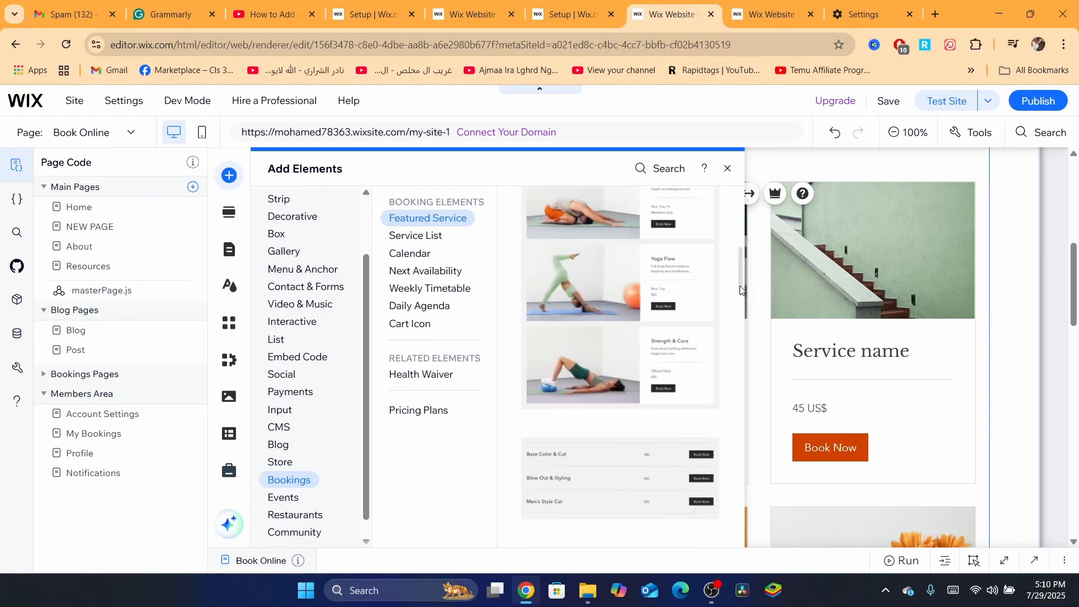
scroll(739, 271, "up", 6)
left_click(739, 266)
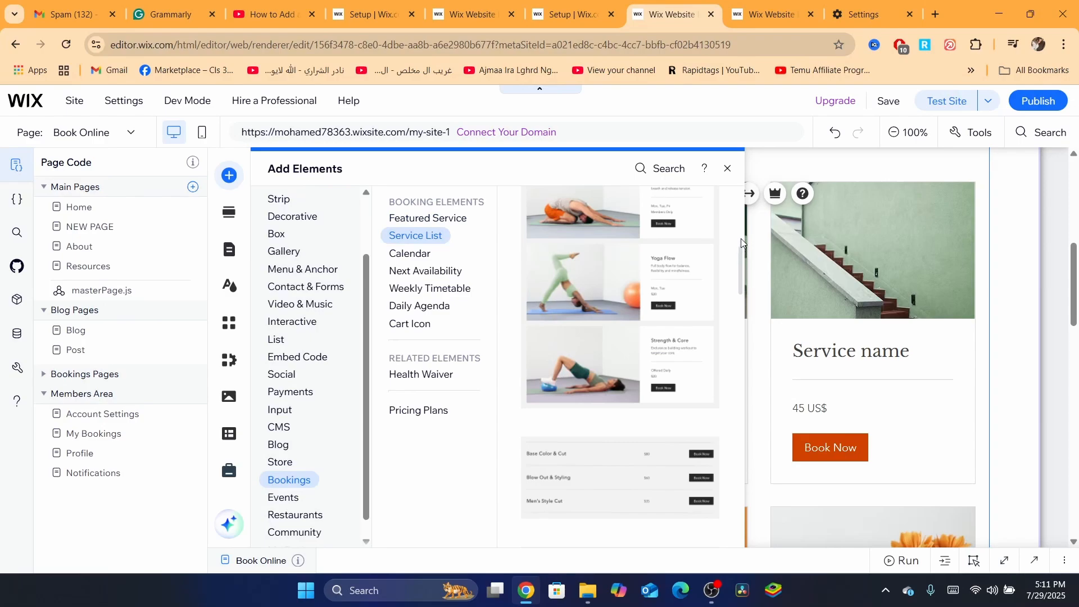
scroll(739, 235, "up", 5)
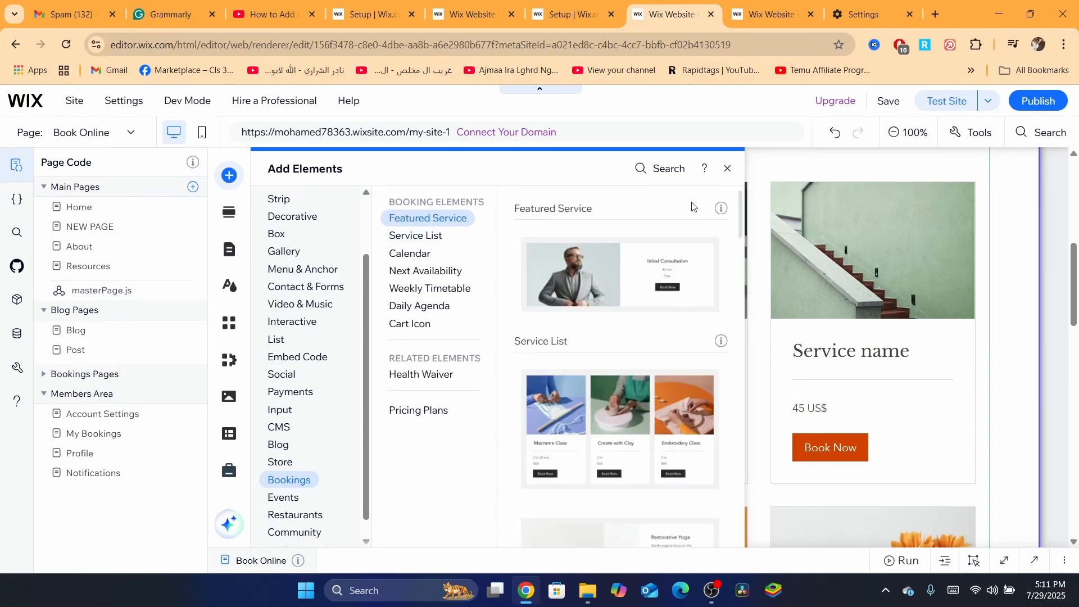
left_click(727, 169)
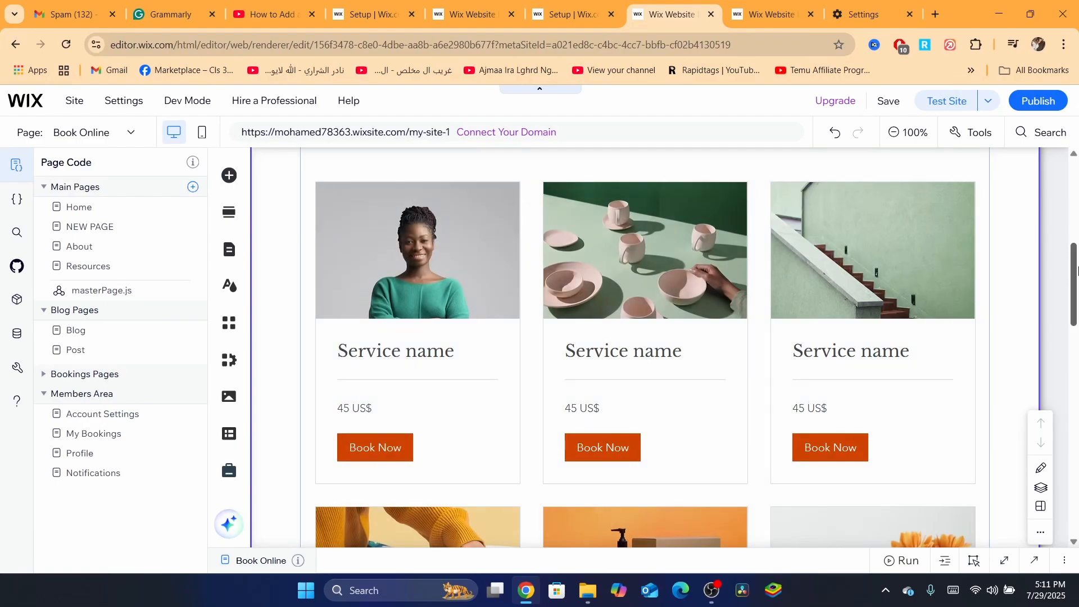
- Open Manage Services from the service list and start a new service from scratch
scroll(1069, 241, "up", 3)
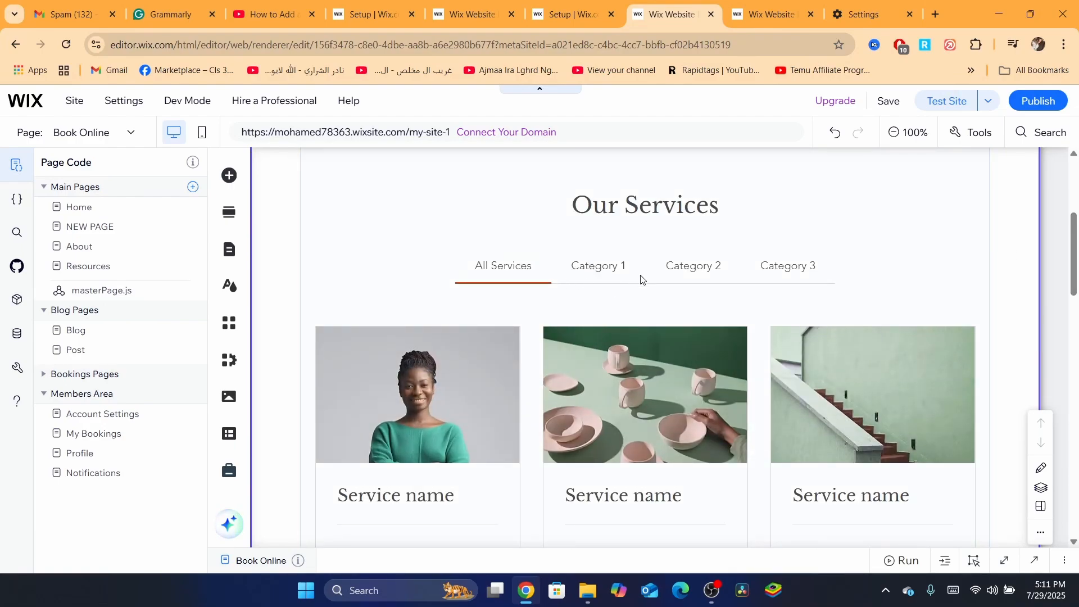
left_click(481, 425)
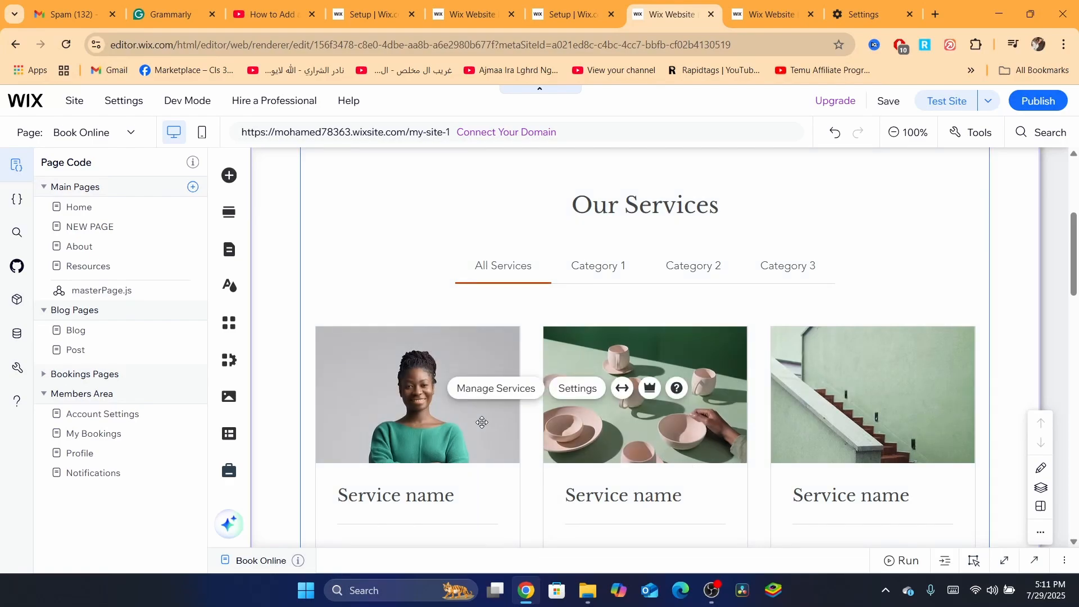
left_click(496, 396)
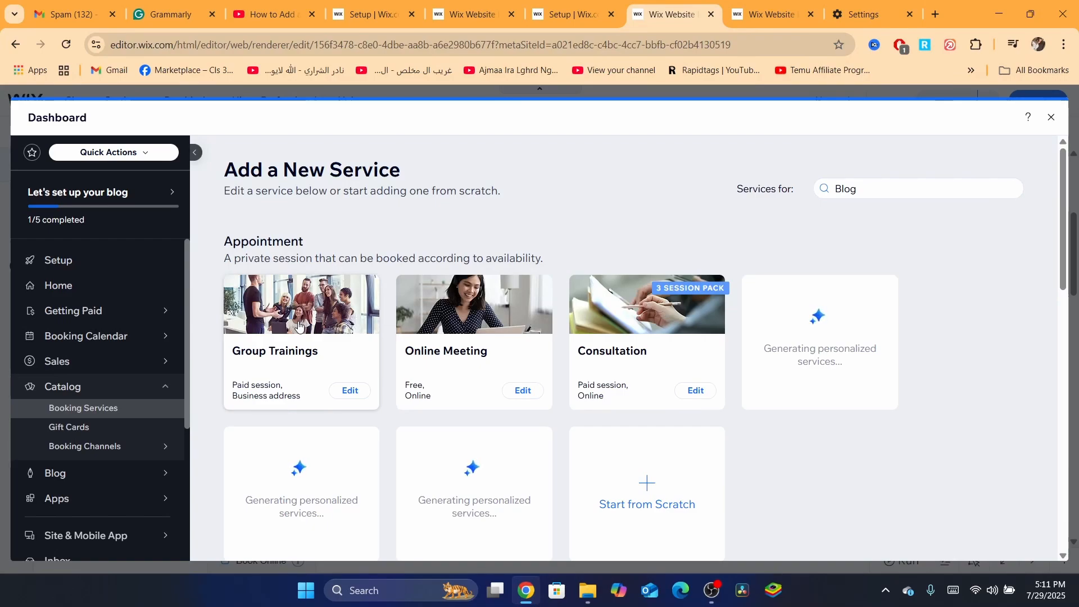
left_click(650, 491)
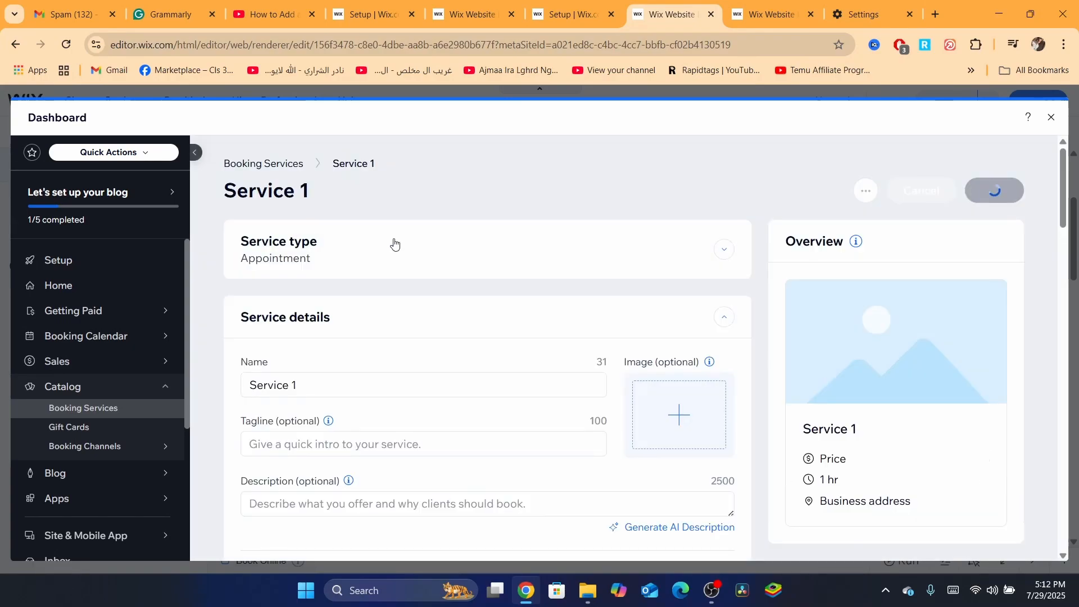
- Name the service "dropshippping service for new starters"
triple_click(285, 377)
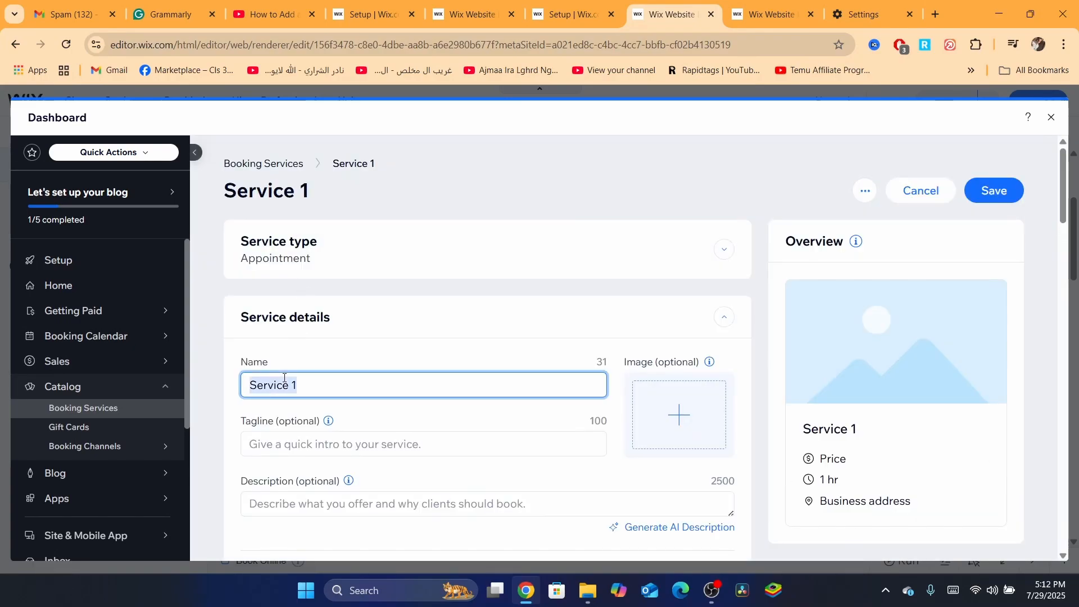
type("dropship")
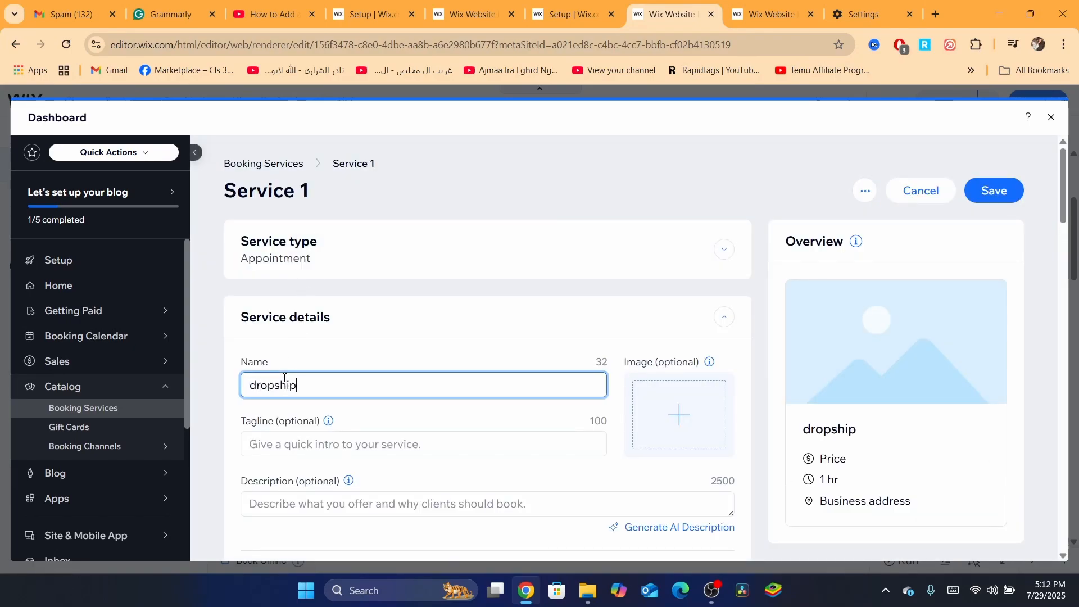
type("pping co")
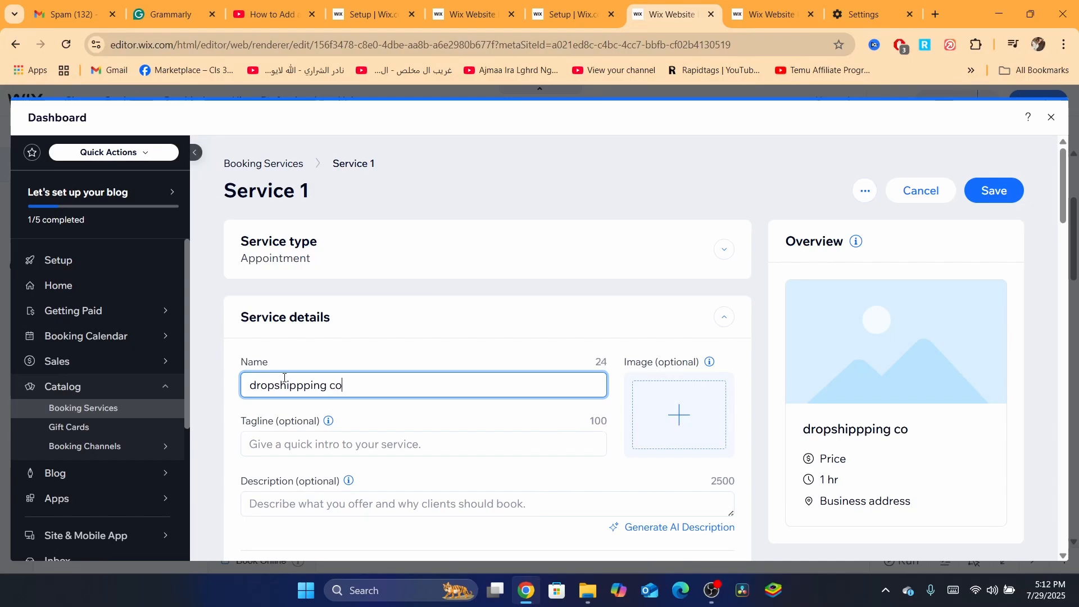
key("BackSpace")
key("BackSpace")
type("service for new")
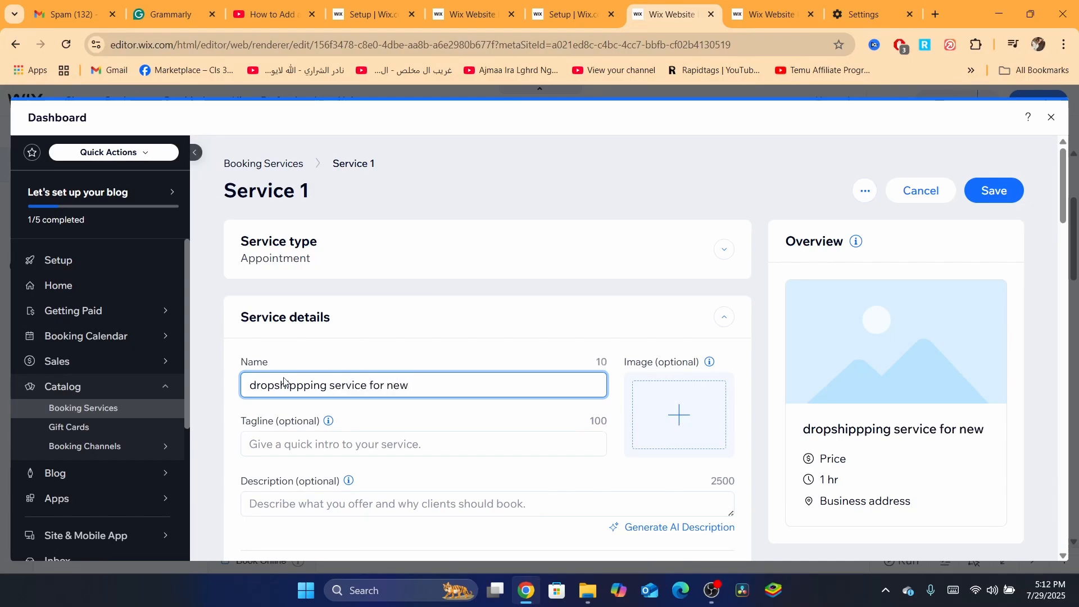
type(" star")
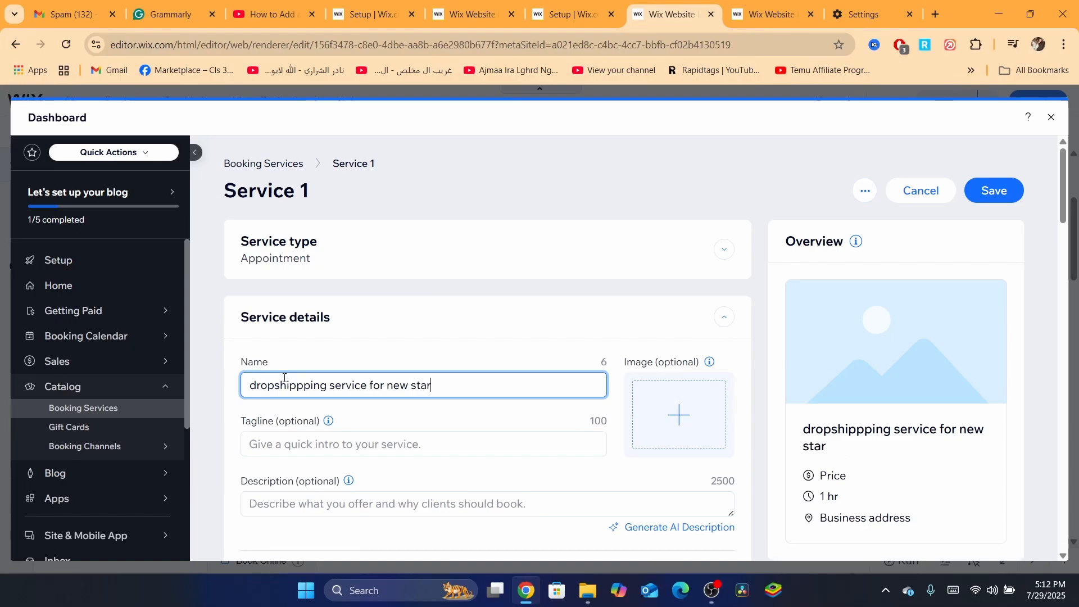
type("ters")
- Set the service duration to 1 hour
left_click(321, 437)
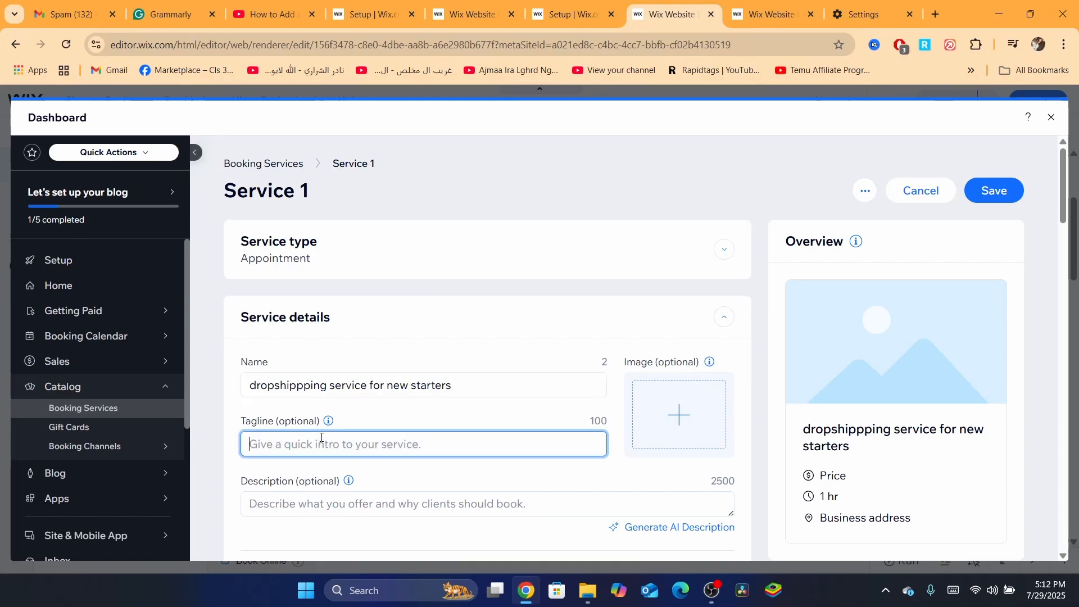
scroll(414, 257, "down", 5)
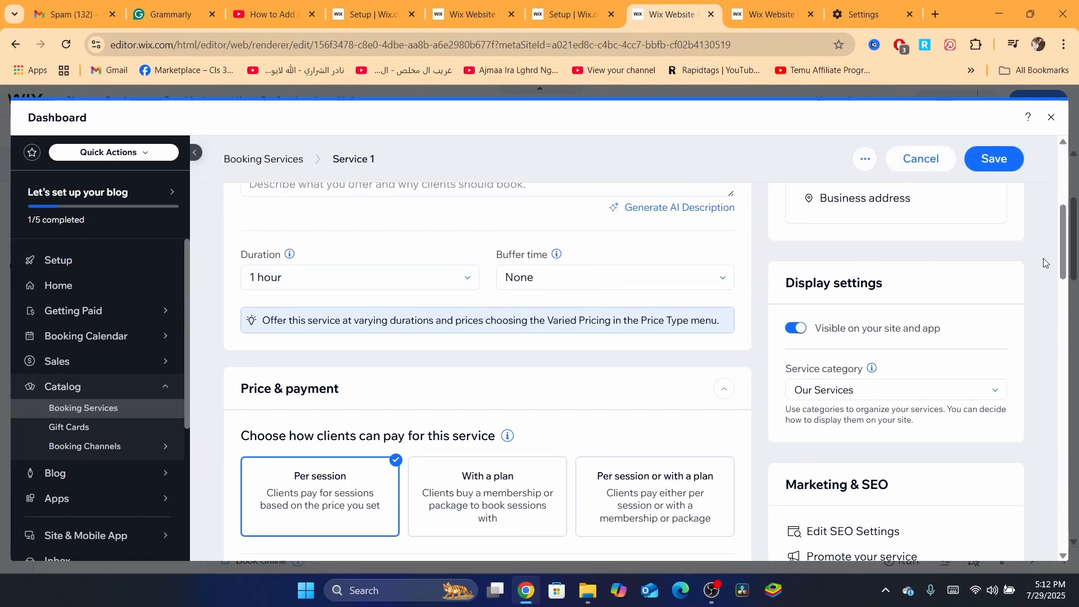
left_click_drag(1063, 266, 1060, 243)
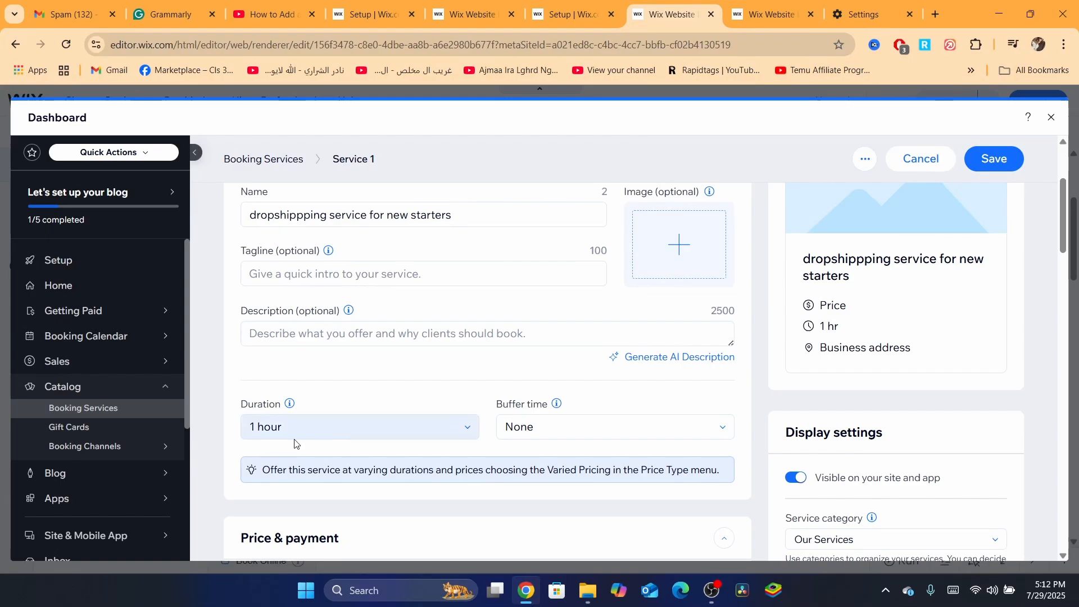
left_click(272, 427)
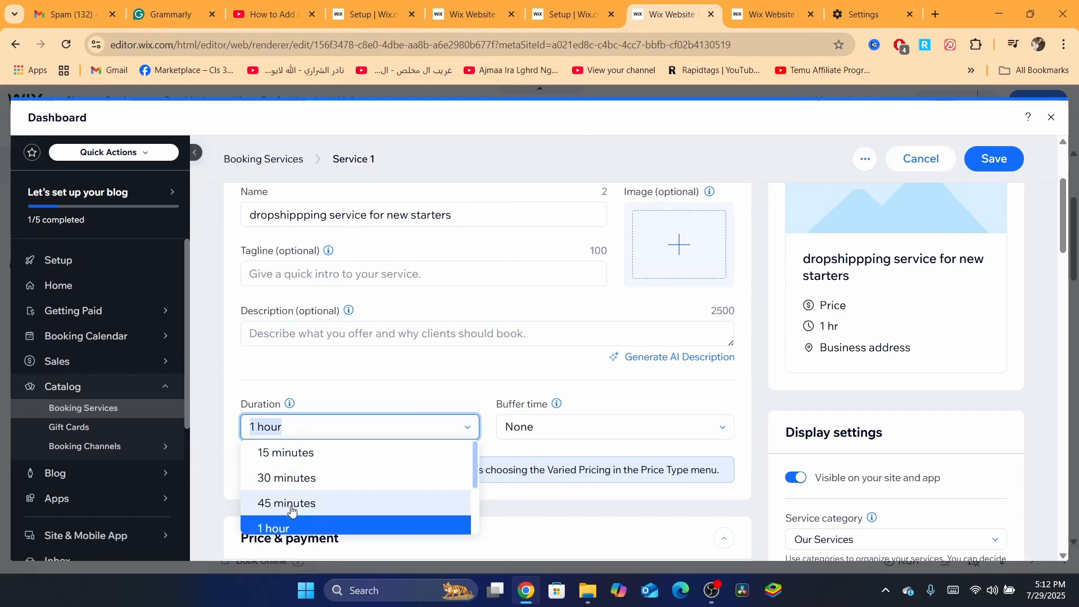
left_click(303, 532)
left_click(284, 327)
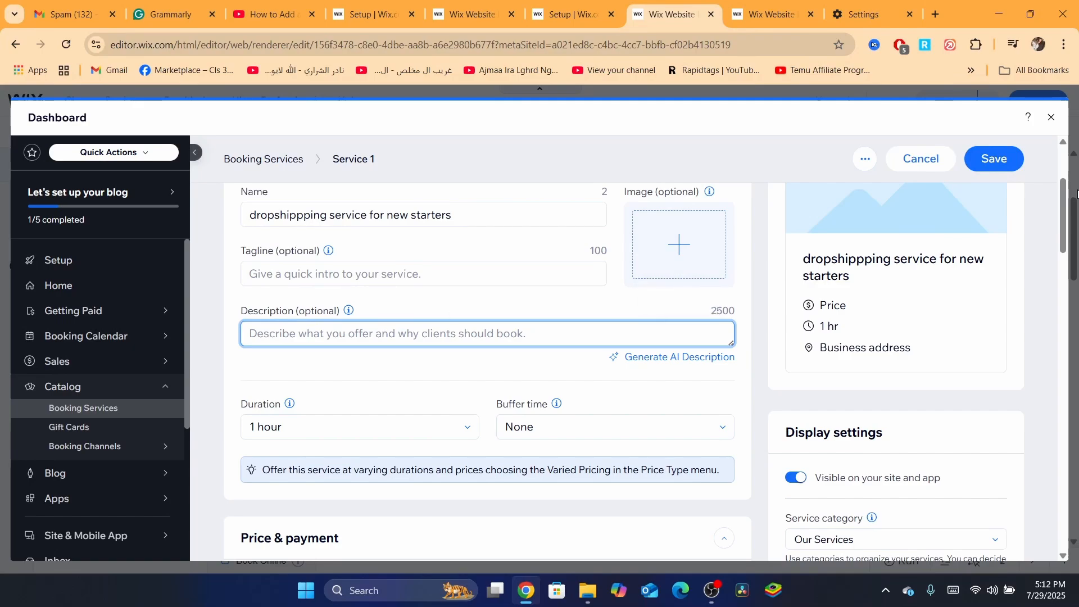
- Set the fixed price per session to 200 MAD
left_click_drag(1067, 200, 1067, 261)
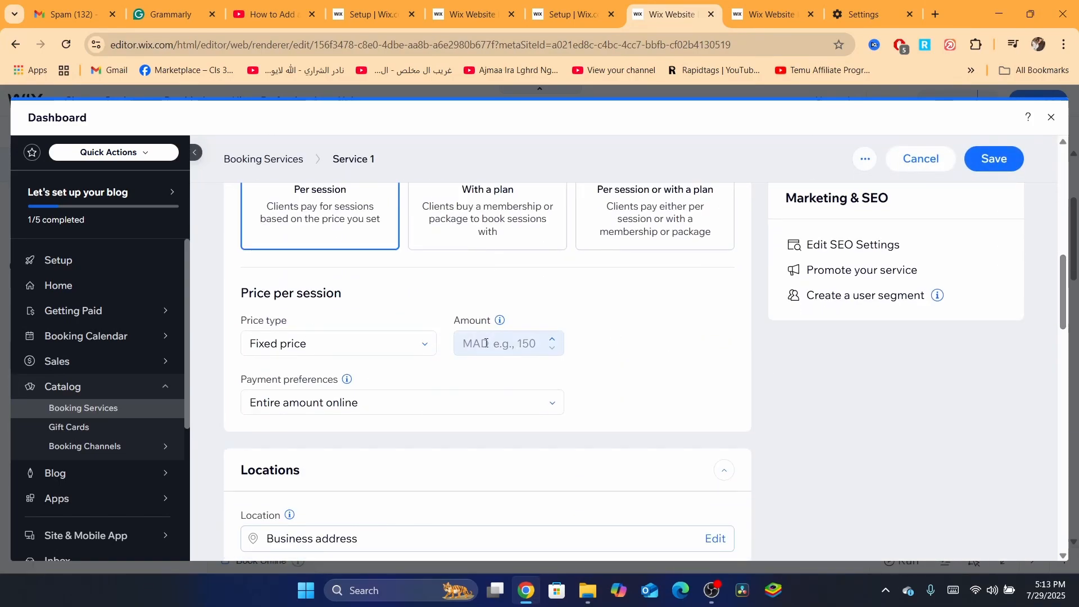
left_click(519, 341)
type("200")
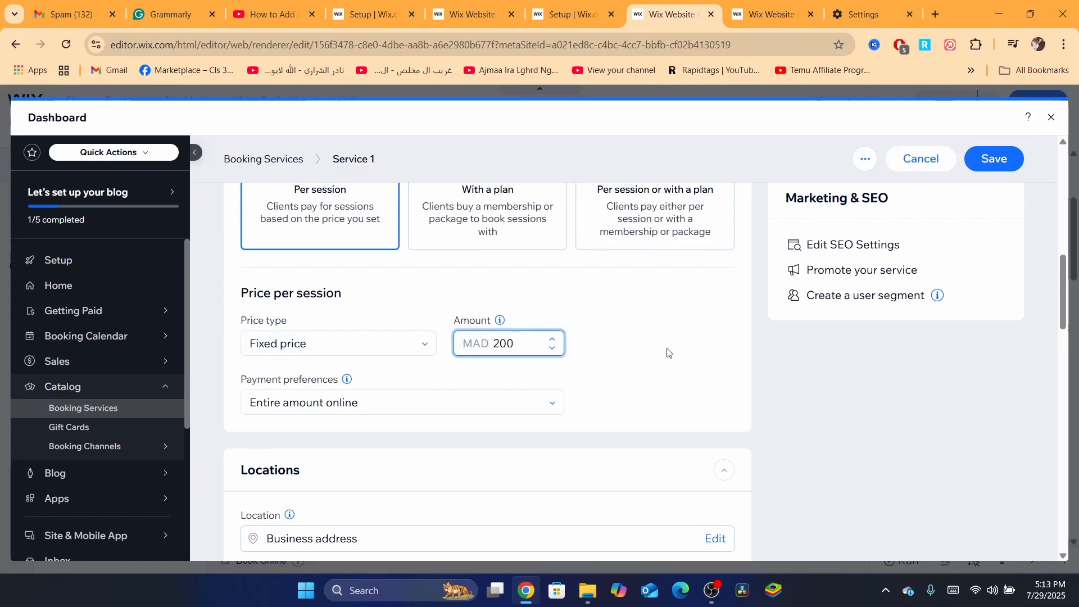
left_click(670, 349)
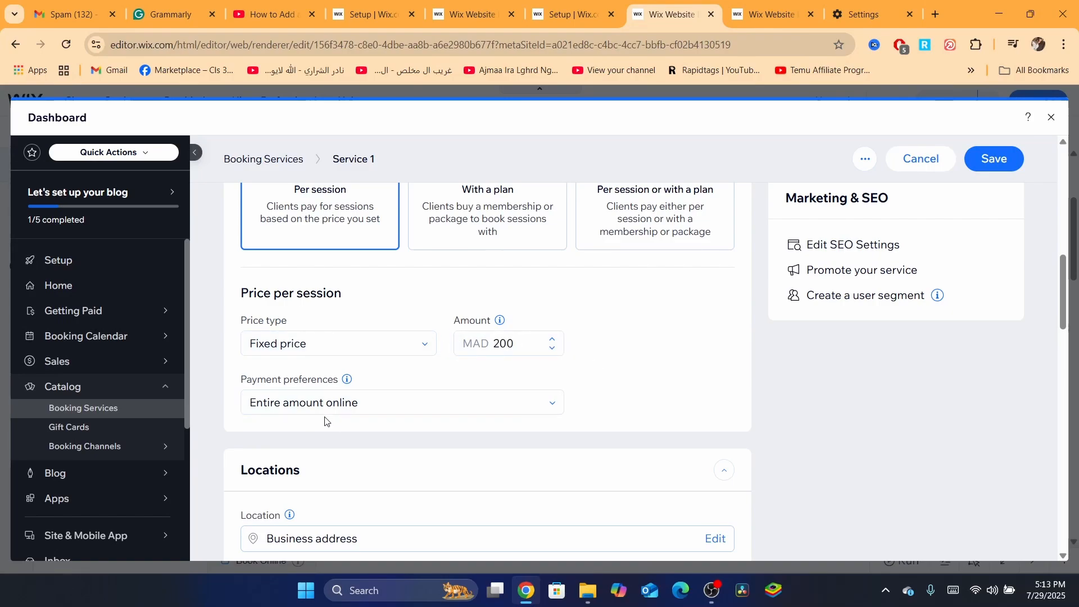
- Switch the payment preference to online deposit with the rest in person, then back to entire amount online
left_click(306, 408)
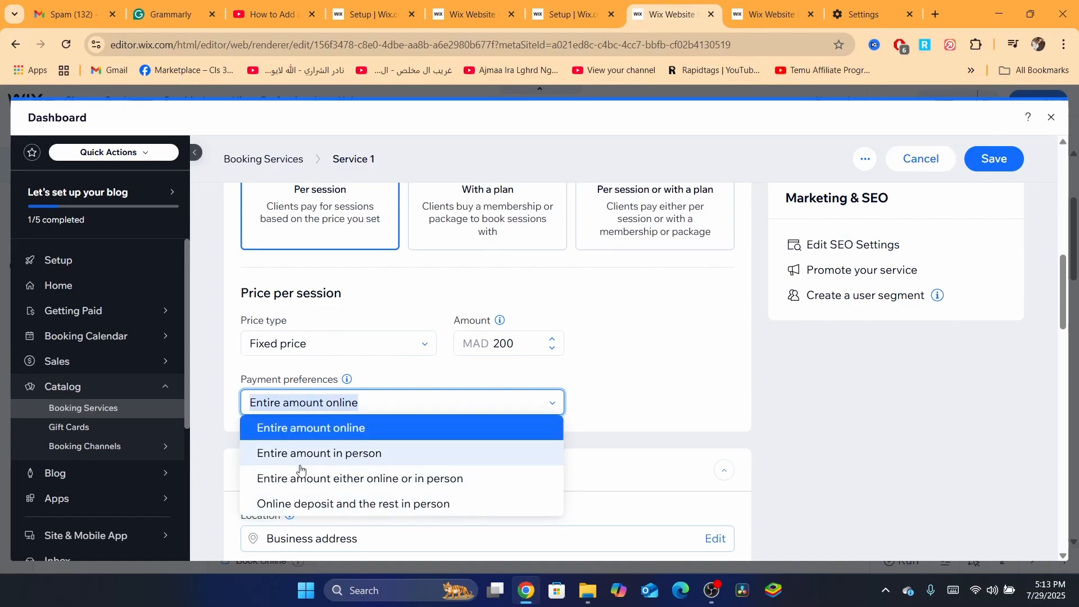
left_click(312, 504)
left_click(342, 408)
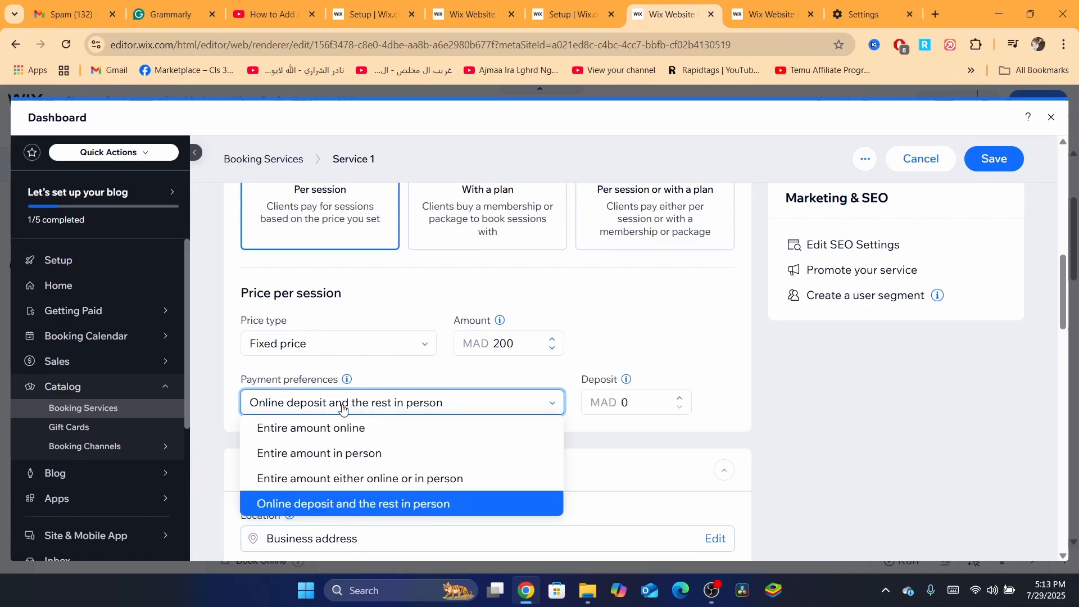
left_click(275, 432)
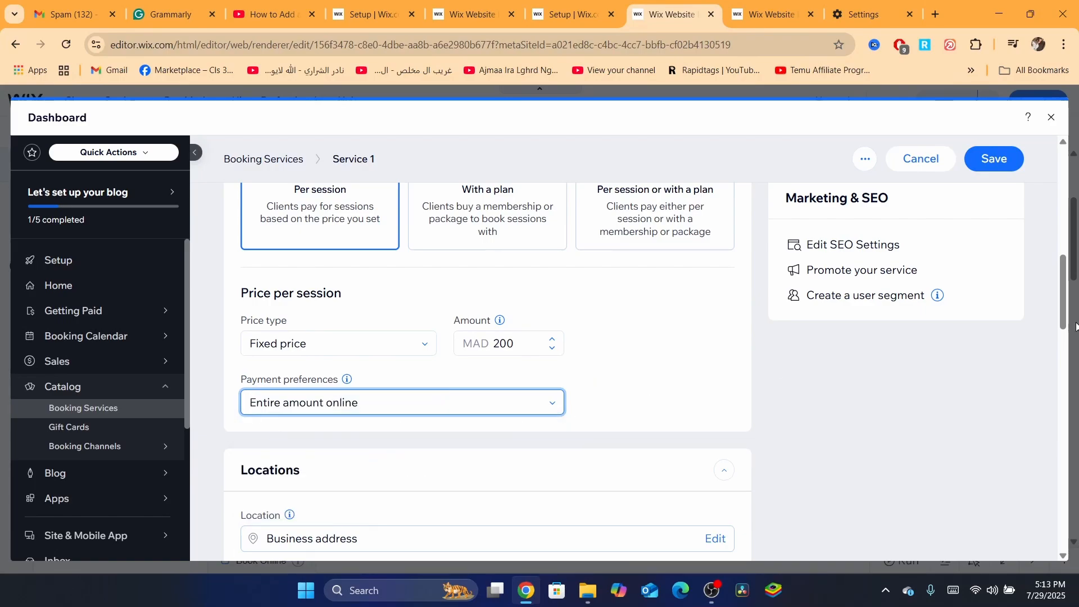
- Upload the image Add (24).png and add it as the service's cover image
scroll(461, 312, "down", 5)
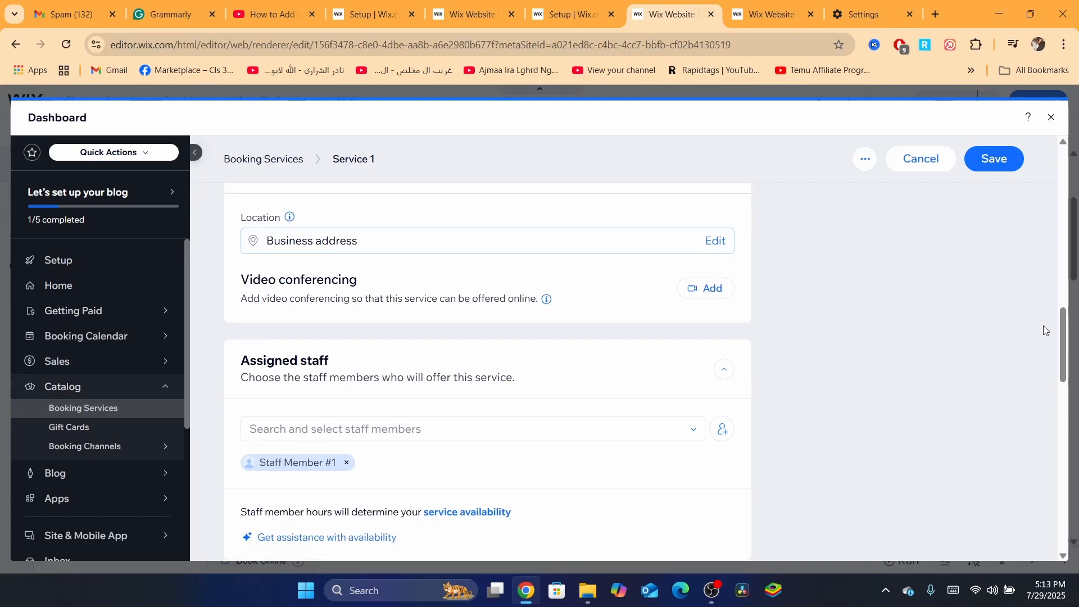
left_click_drag(1063, 348, 1067, 443)
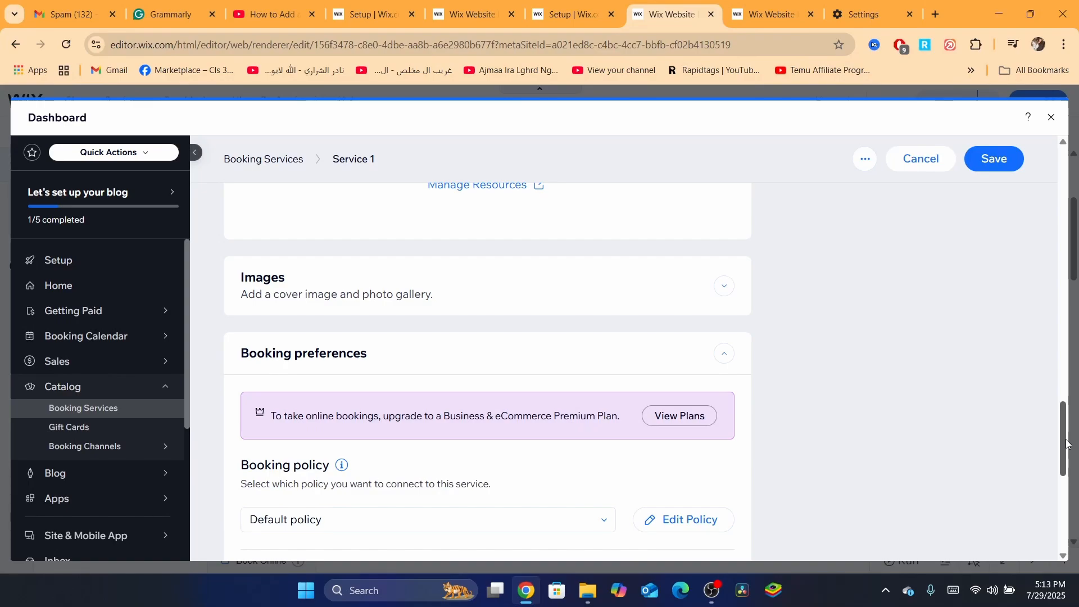
left_click(723, 286)
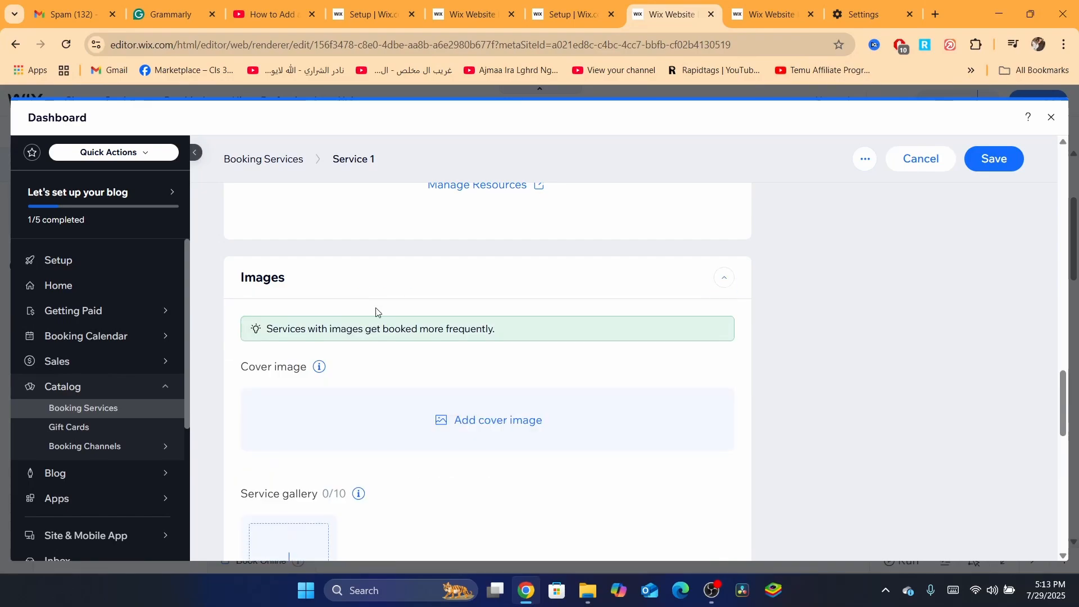
scroll(462, 450, "down", 1)
left_click(482, 361)
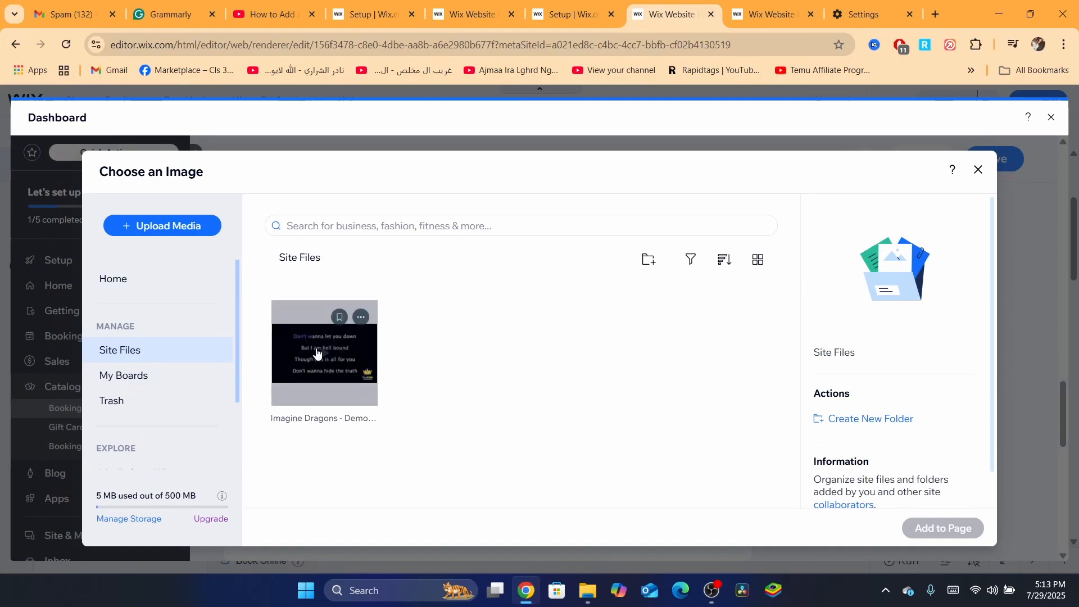
left_click(160, 226)
left_click(498, 420)
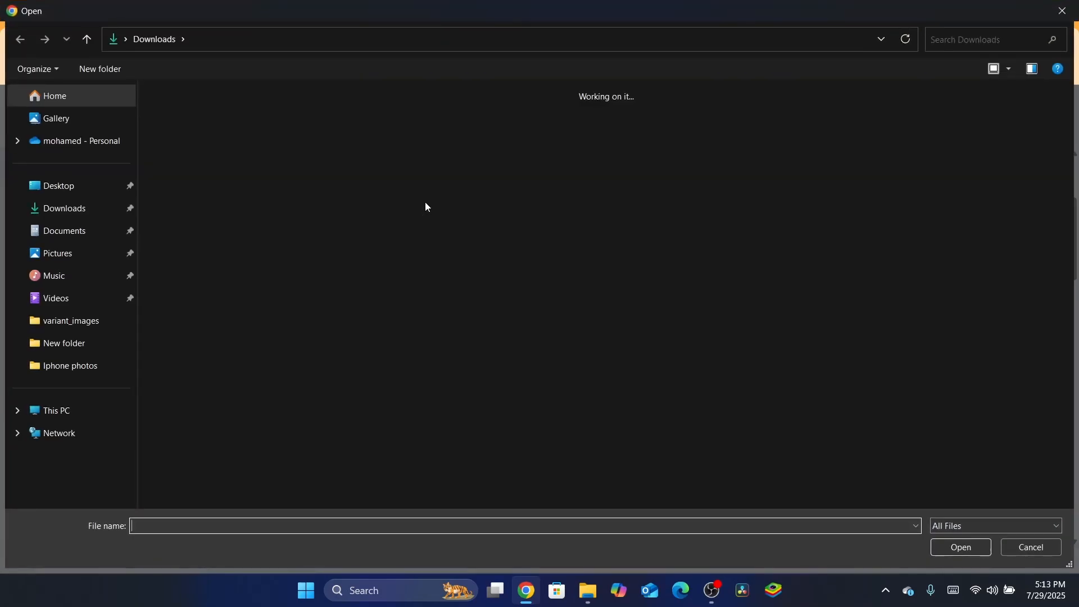
double_click(246, 164)
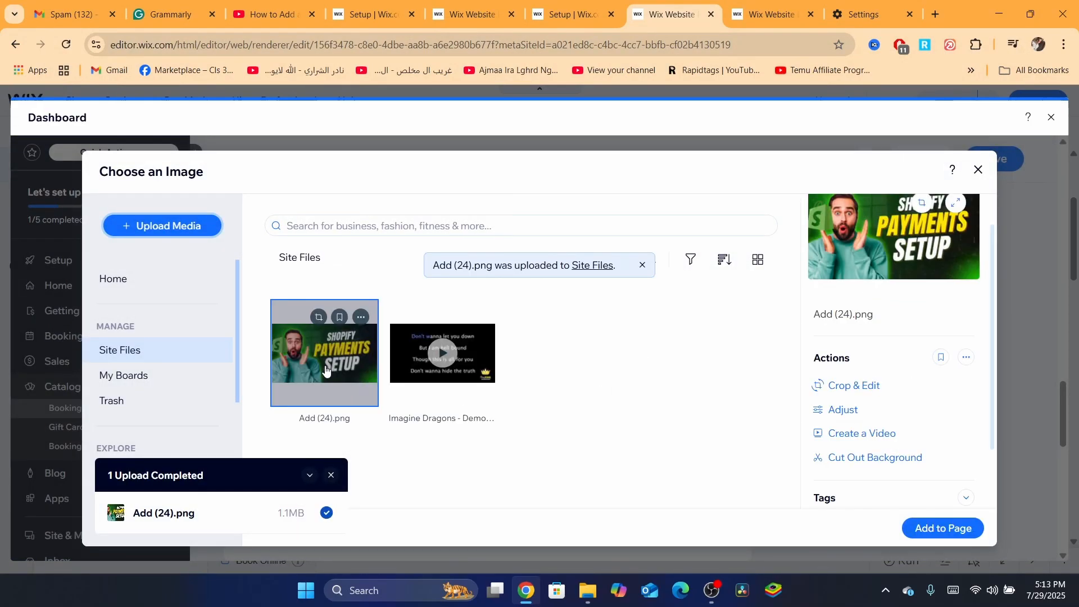
left_click(956, 528)
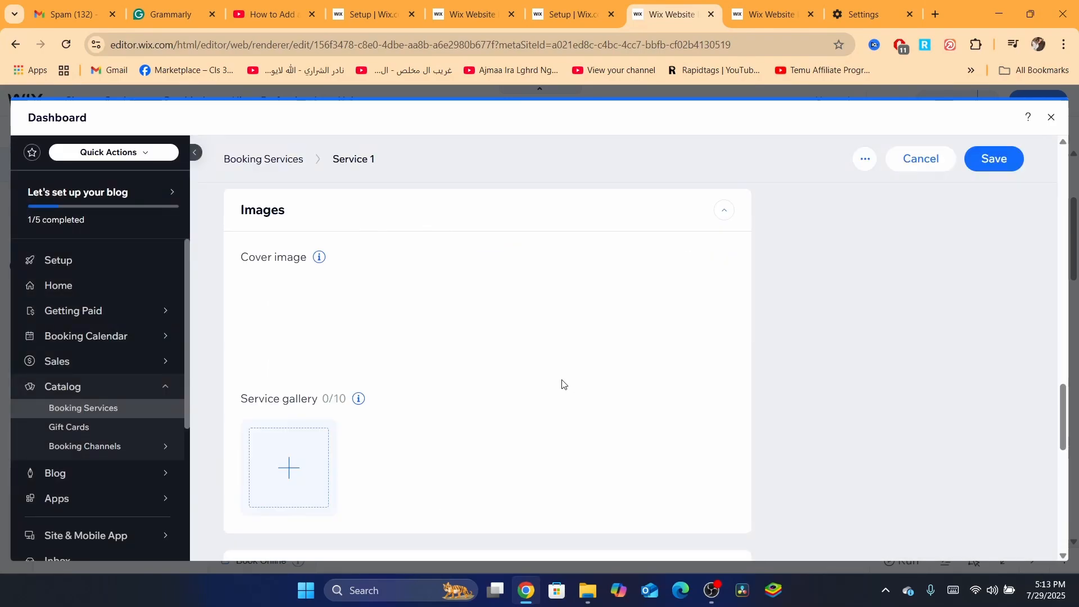
- Save the service, dismiss the upgrade prompt and close the dashboard
left_click(1009, 172)
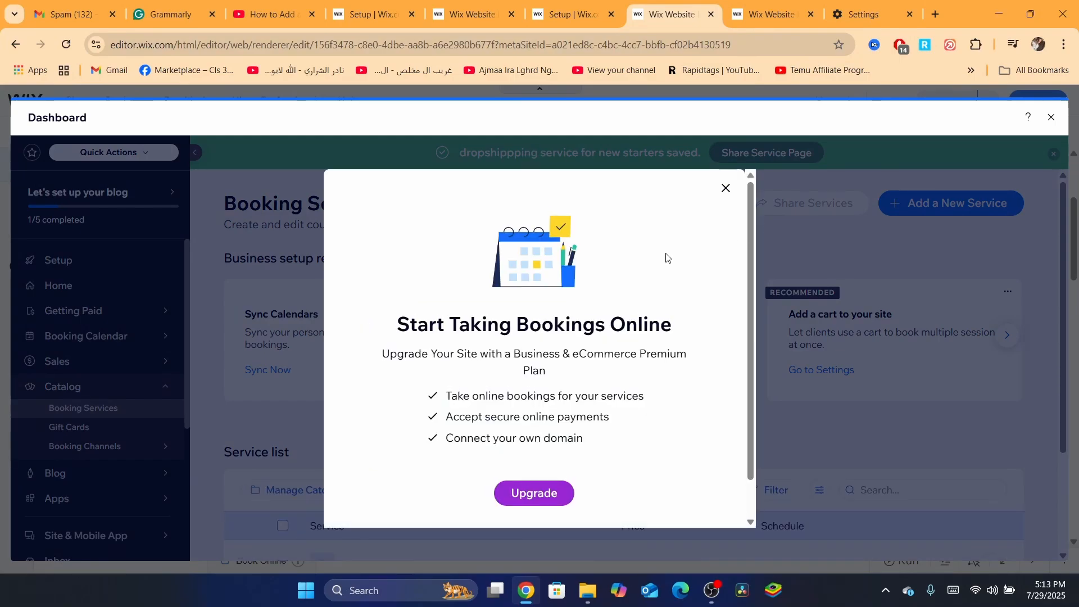
left_click(727, 189)
left_click(1051, 117)
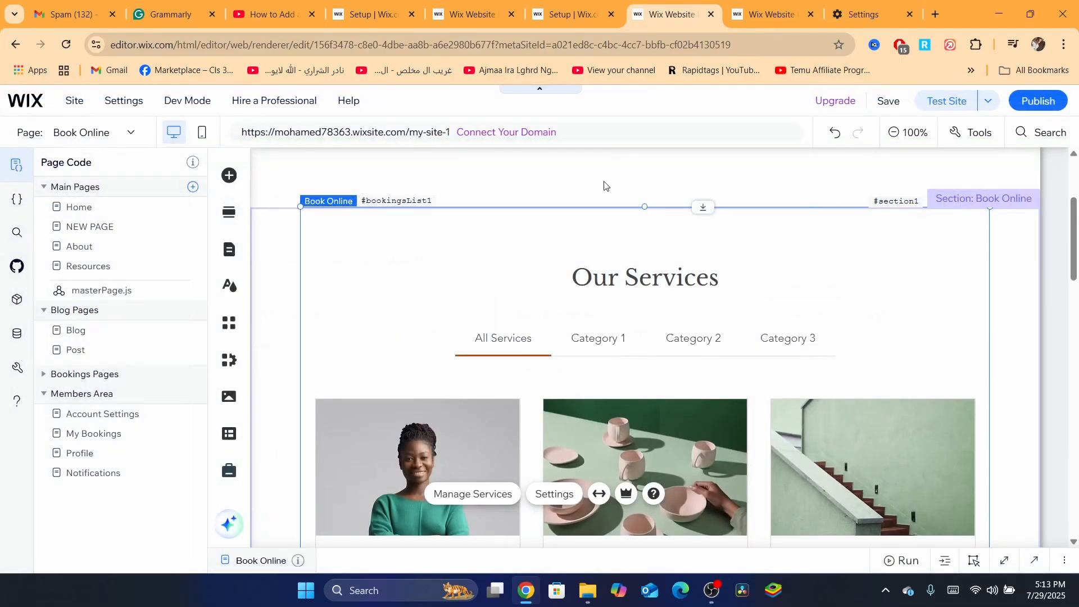
- Review the new service card in the page's booking service list
scroll(1065, 194, "down", 10)
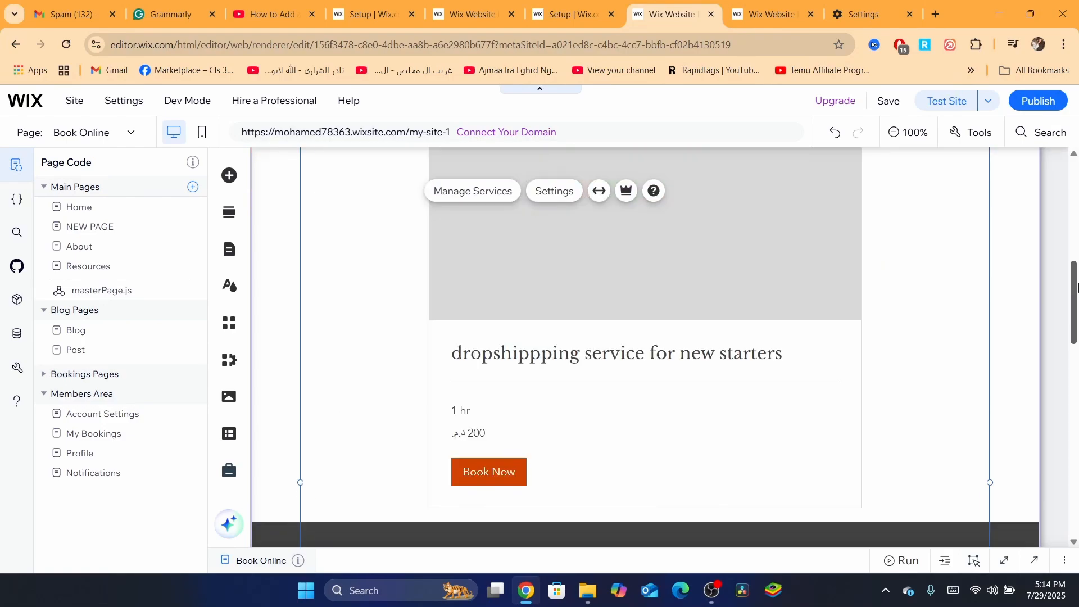
scroll(1075, 264, "up", 5)
scroll(1075, 264, "up", 5)
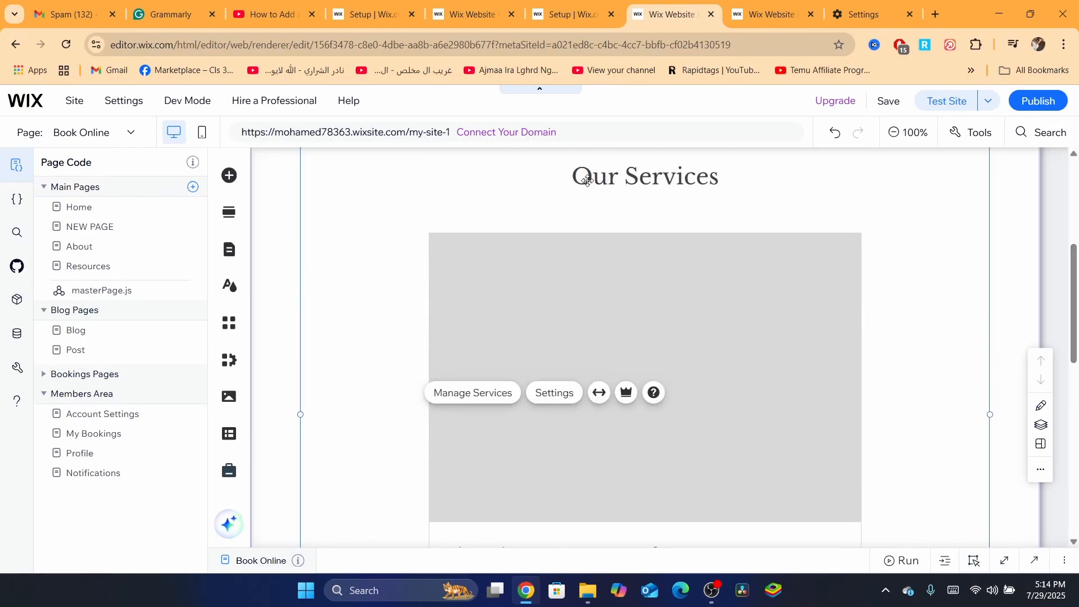
scroll(1074, 301, "up", 3)
scroll(1073, 315, "down", 6)
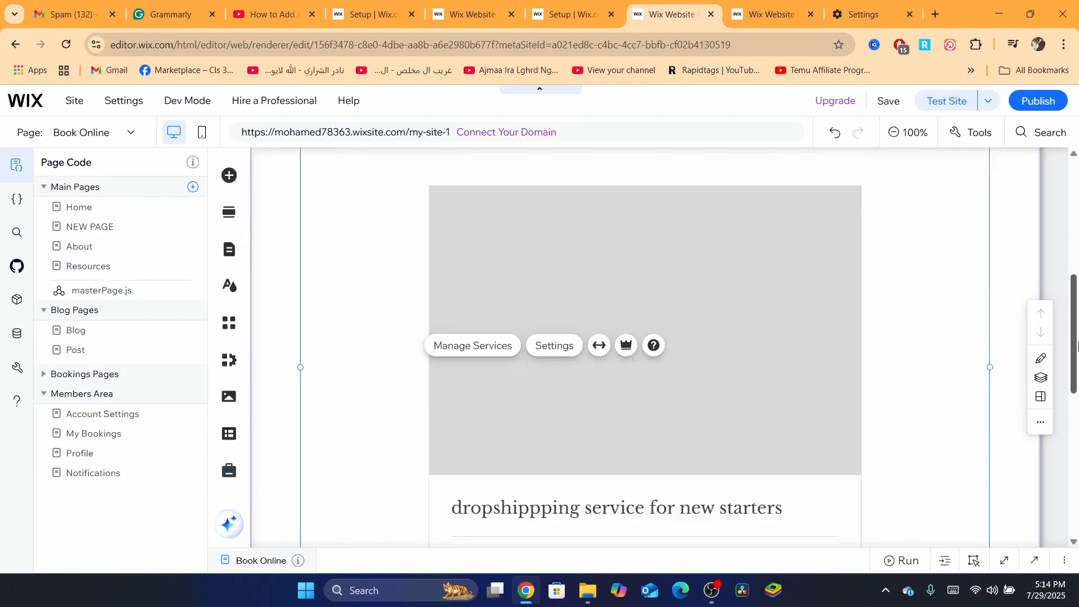
scroll(1073, 328, "up", 2)
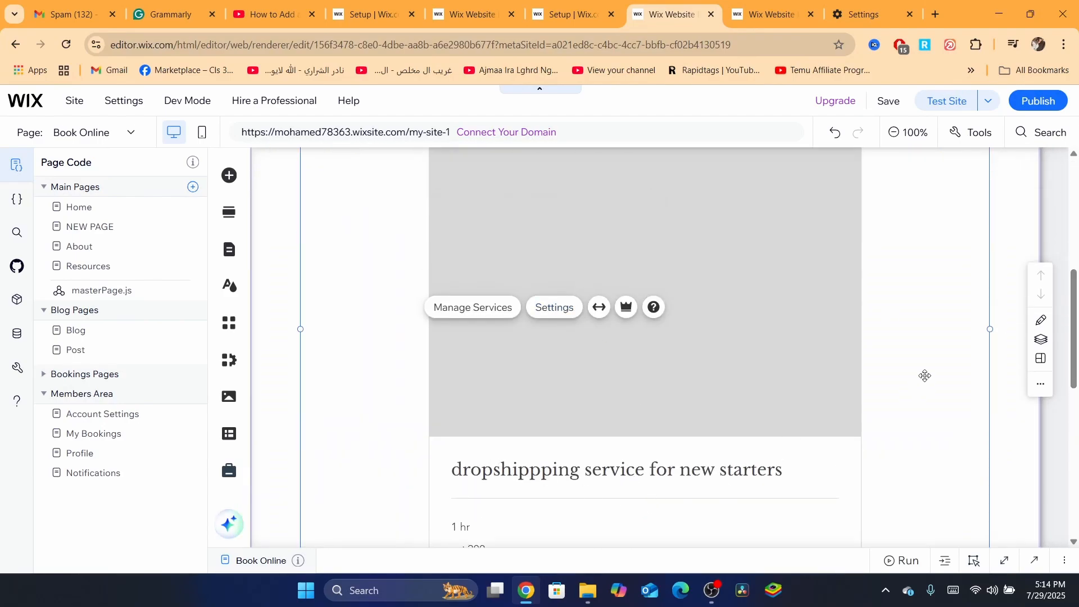
scroll(509, 438, "down", 3)
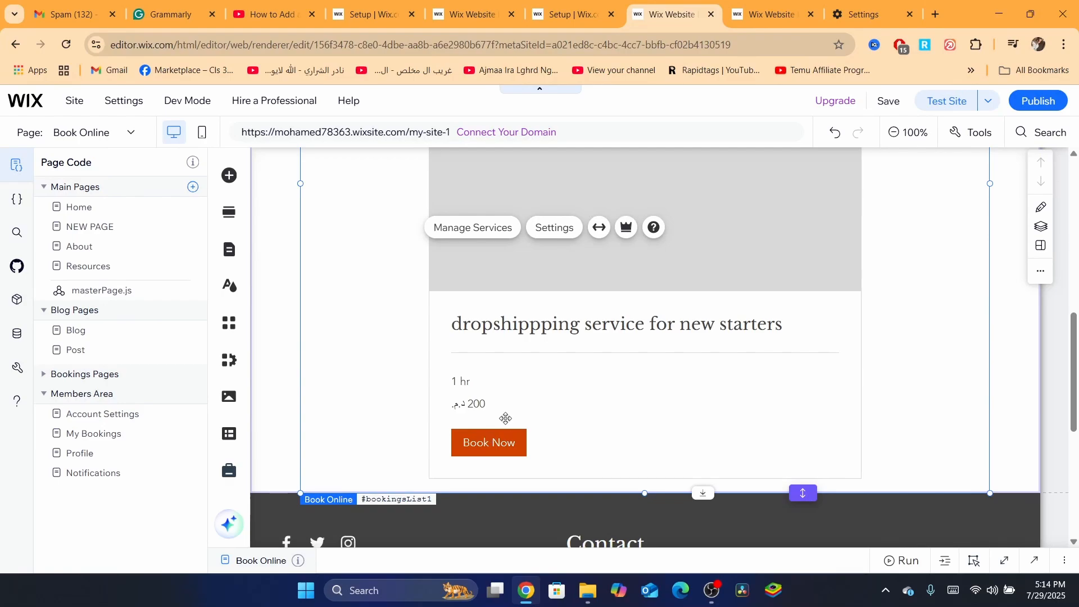
scroll(483, 438, "up", 5)
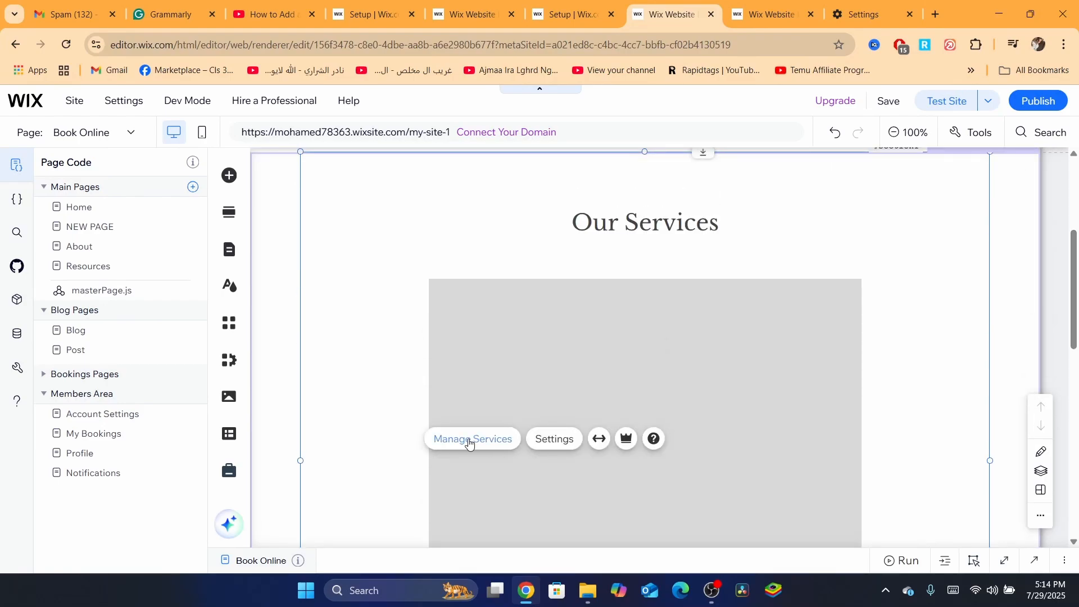
- Open Manage Services and start another new service from scratch
left_click(467, 438)
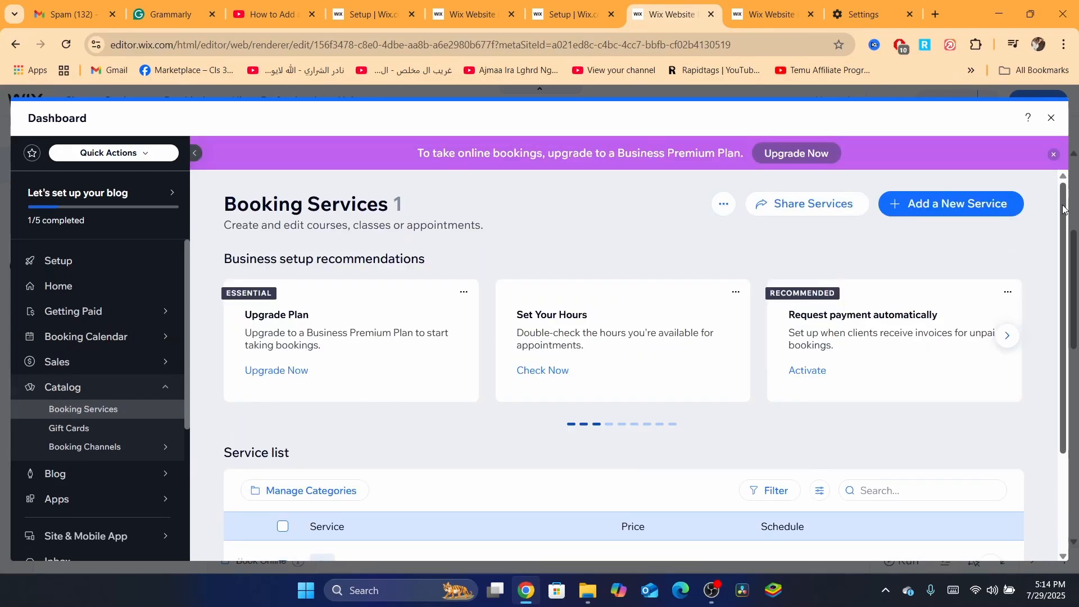
left_click(949, 206)
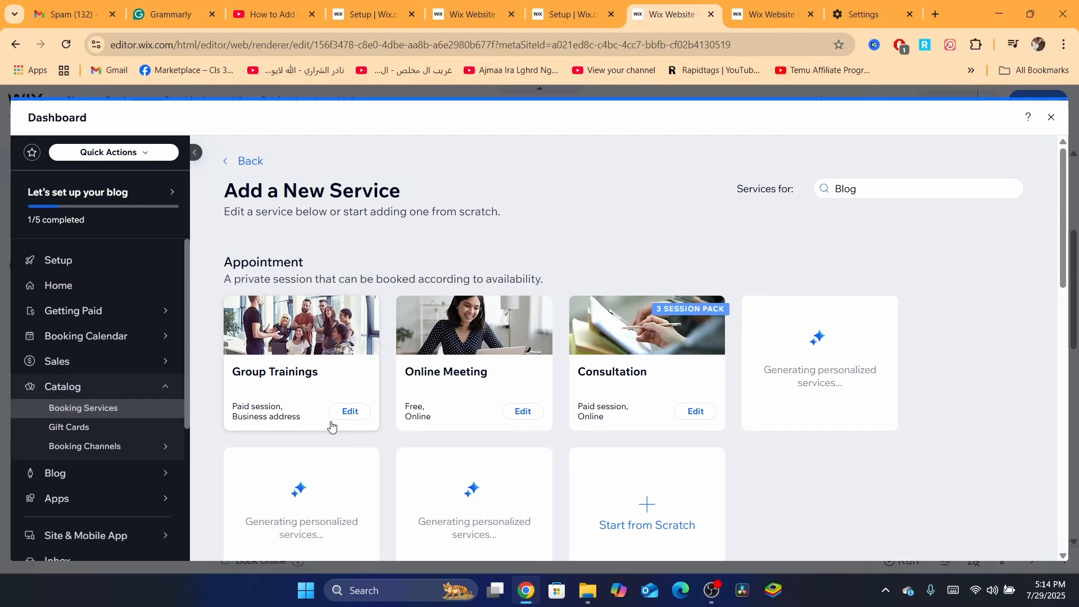
scroll(1071, 268, "down", 1)
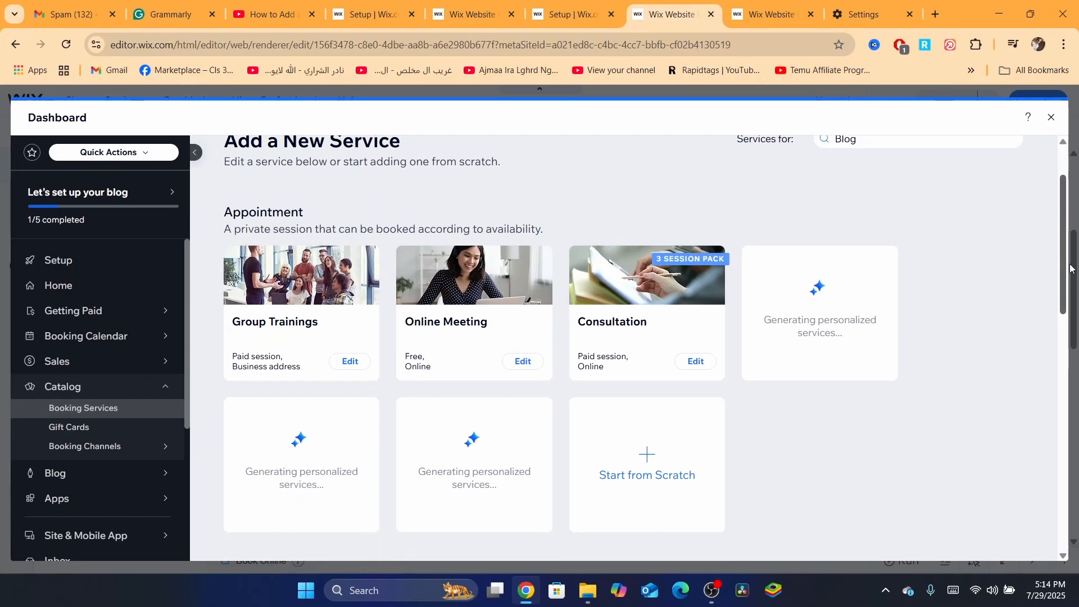
scroll(1071, 269, "down", 3)
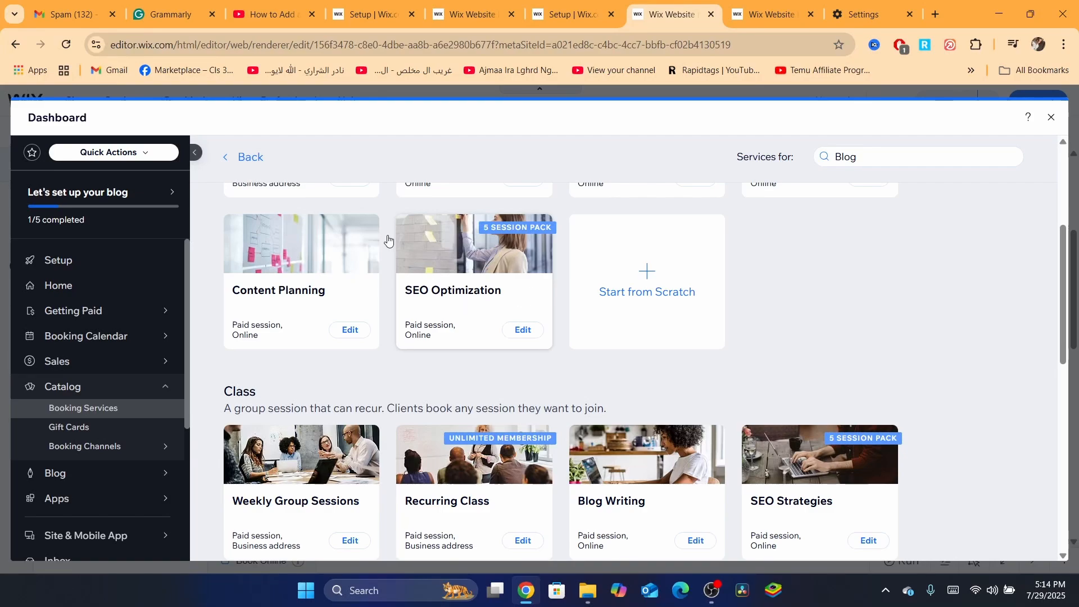
left_click(662, 295)
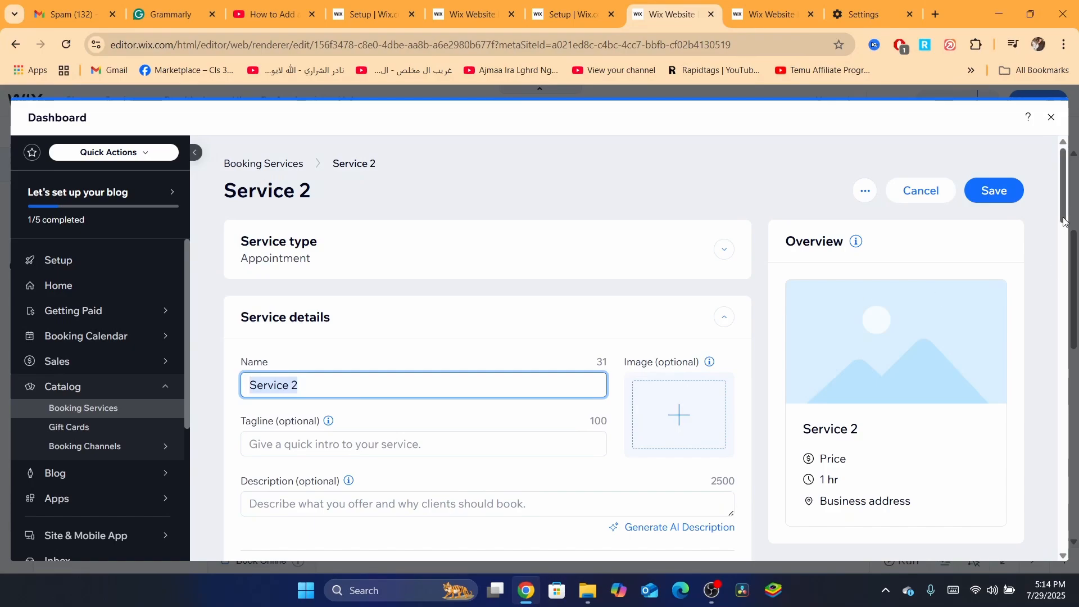
- Enter the service description "dropshipping for everyone"
scroll(1059, 217, "down", 4)
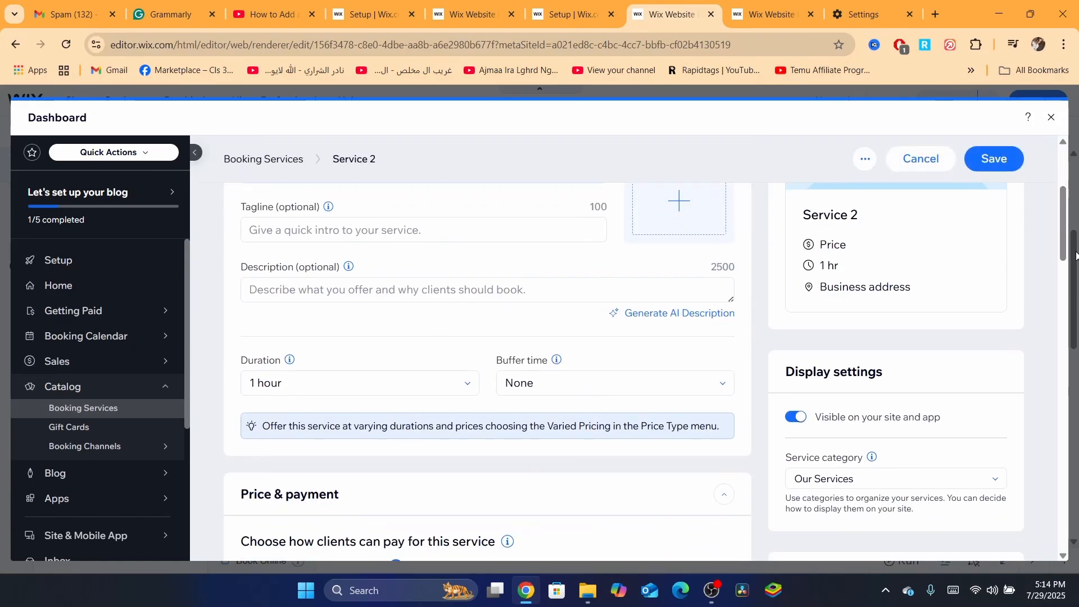
left_click(287, 289)
type("dro")
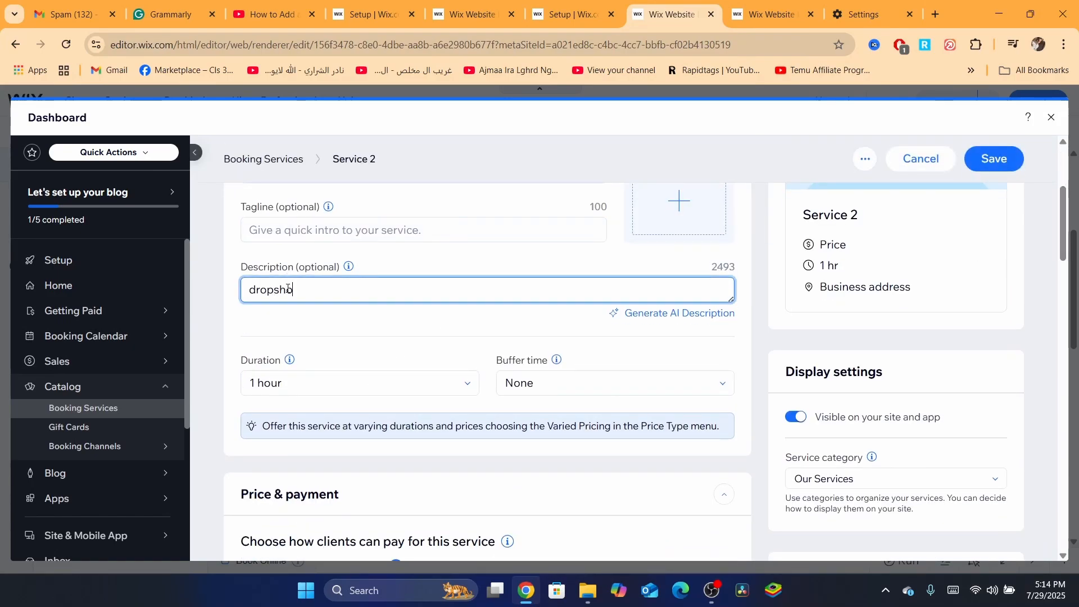
type("pshipping for everyone")
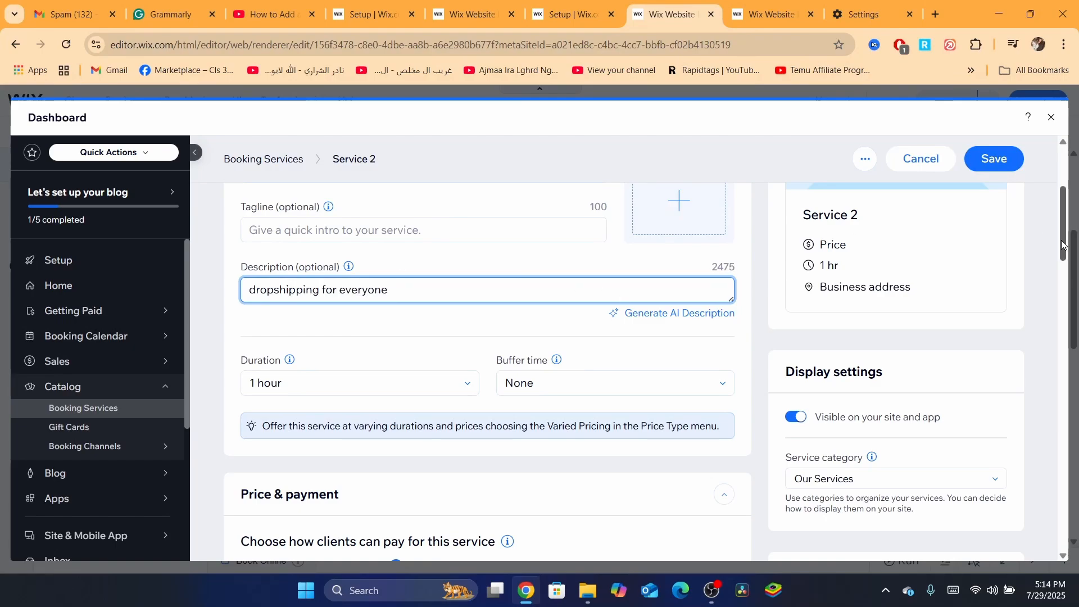
- Set Add (24).png from the site files as the service's image
scroll(1042, 236, "up", 4)
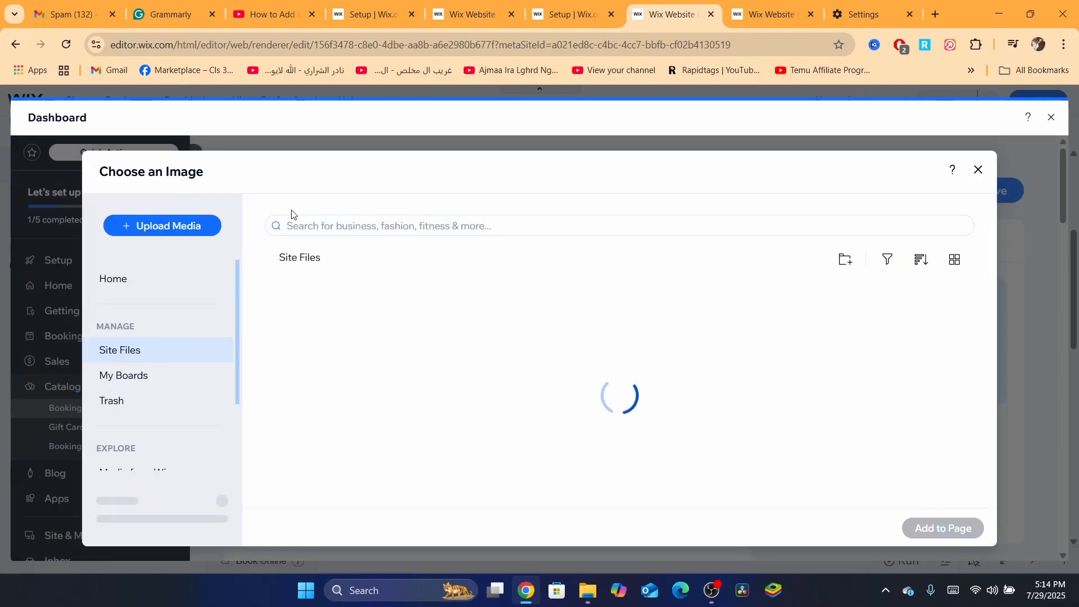
left_click(344, 358)
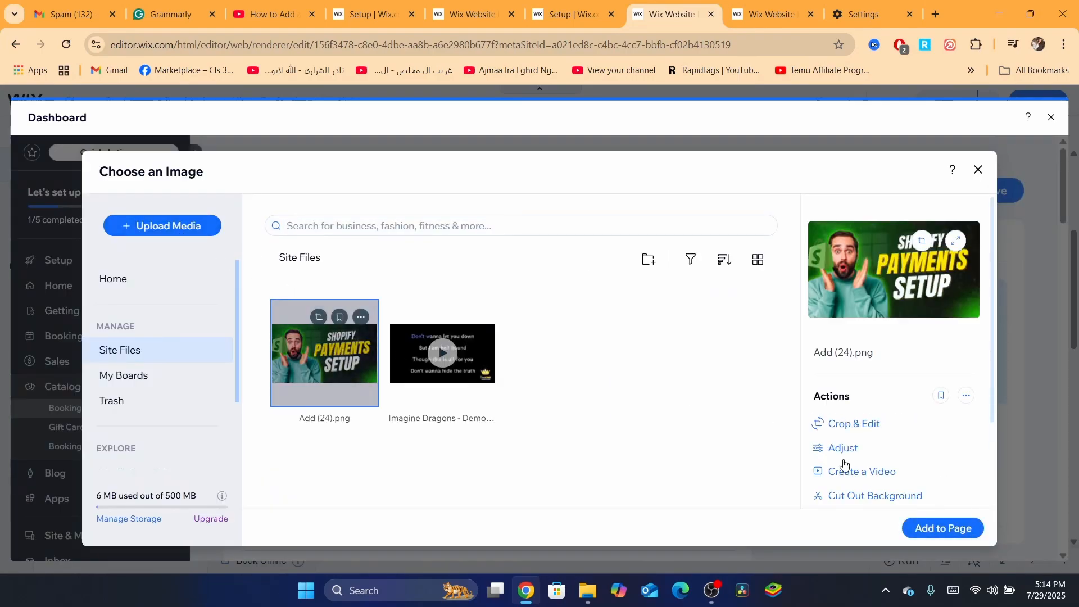
left_click(935, 527)
- Set the price per session to 200 MAD and save the service
left_click(993, 190)
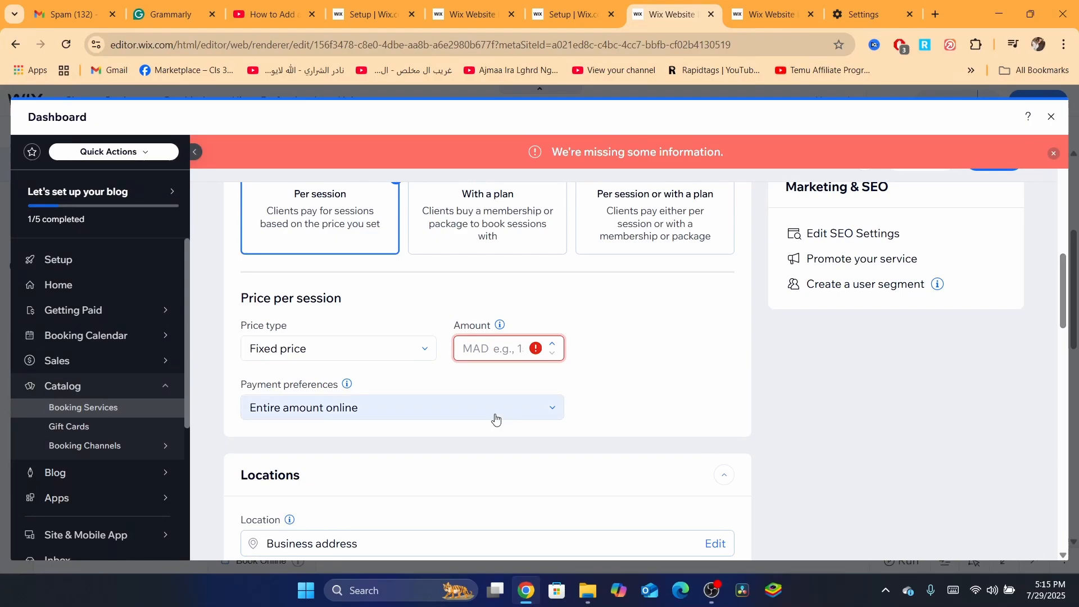
type("200")
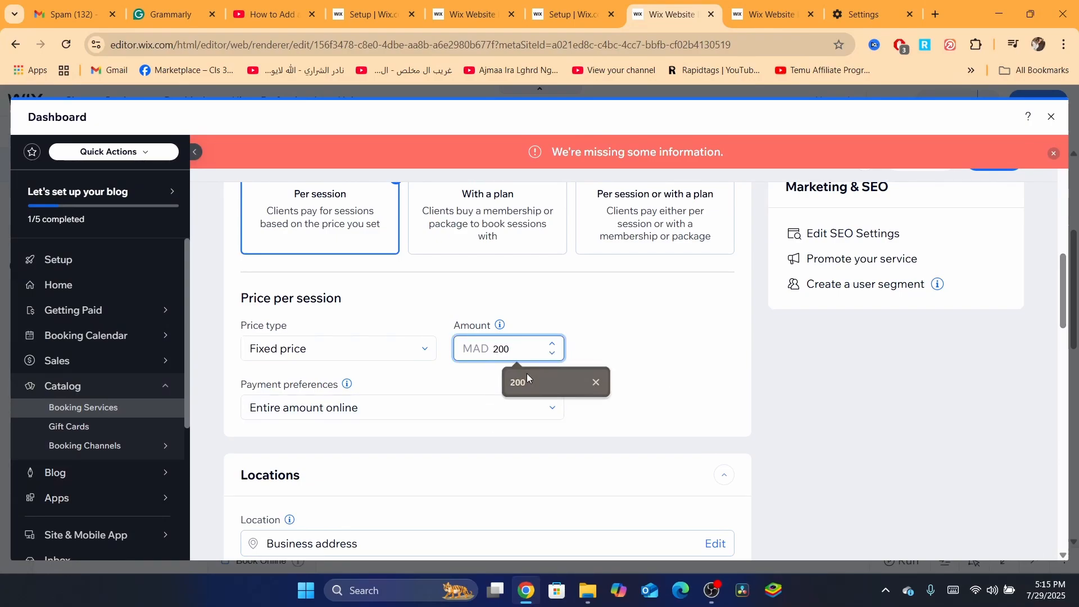
left_click(527, 373)
left_click_drag(1059, 312, 984, 220)
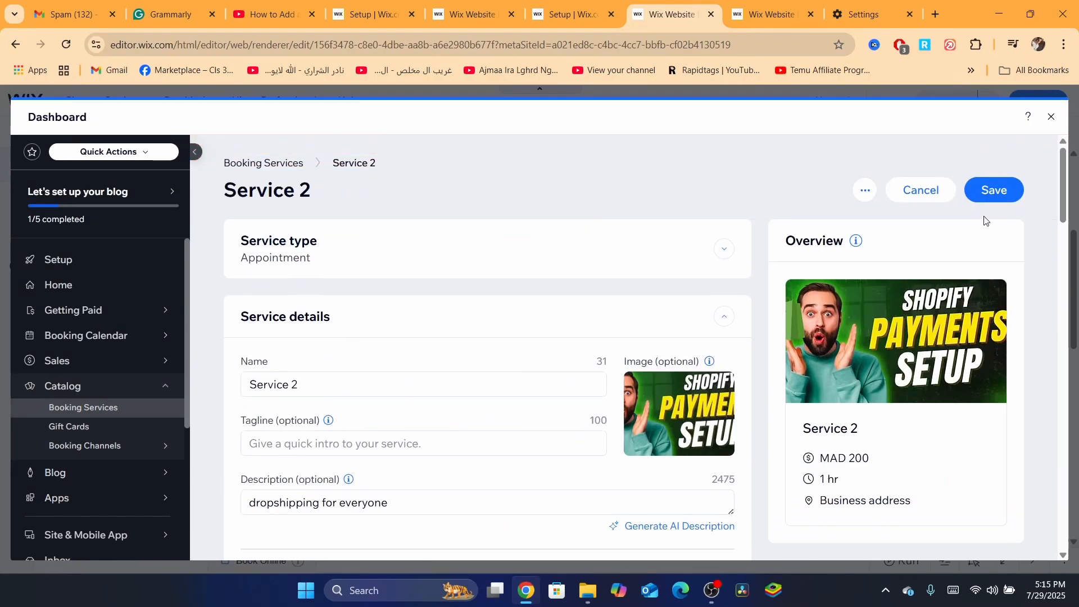
left_click(997, 189)
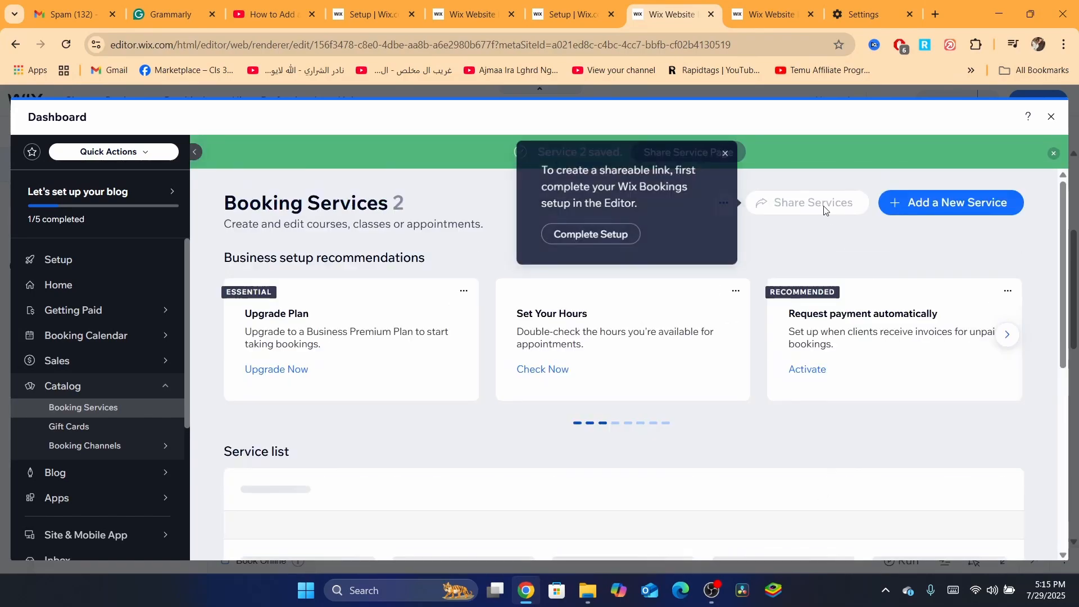
- Dismiss the share prompts, close the dashboard and review both services in the page's booking list
left_click(724, 153)
left_click(691, 152)
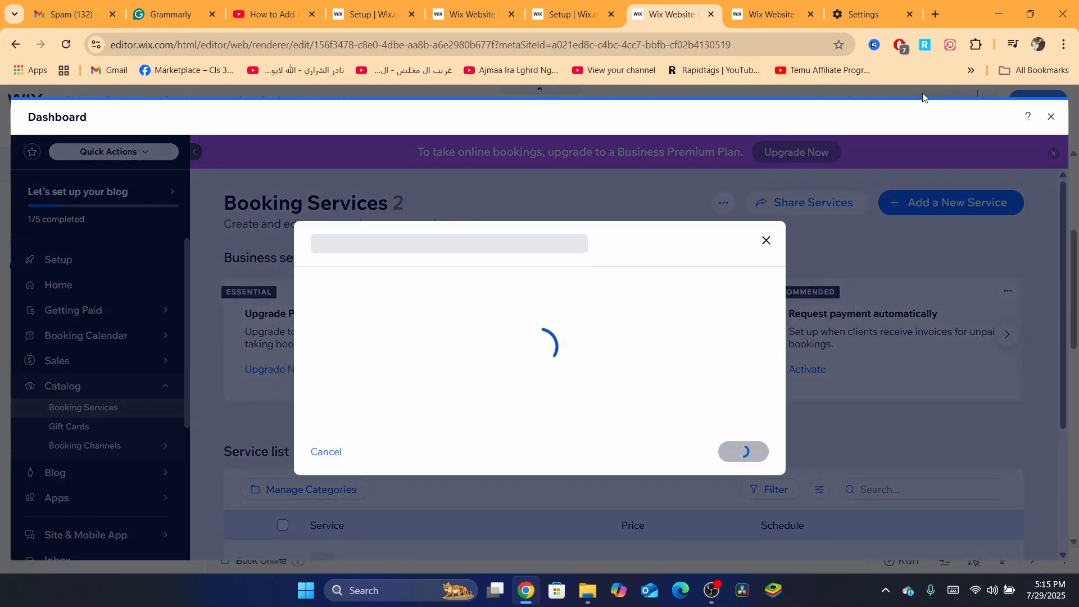
left_click(766, 241)
left_click(1050, 117)
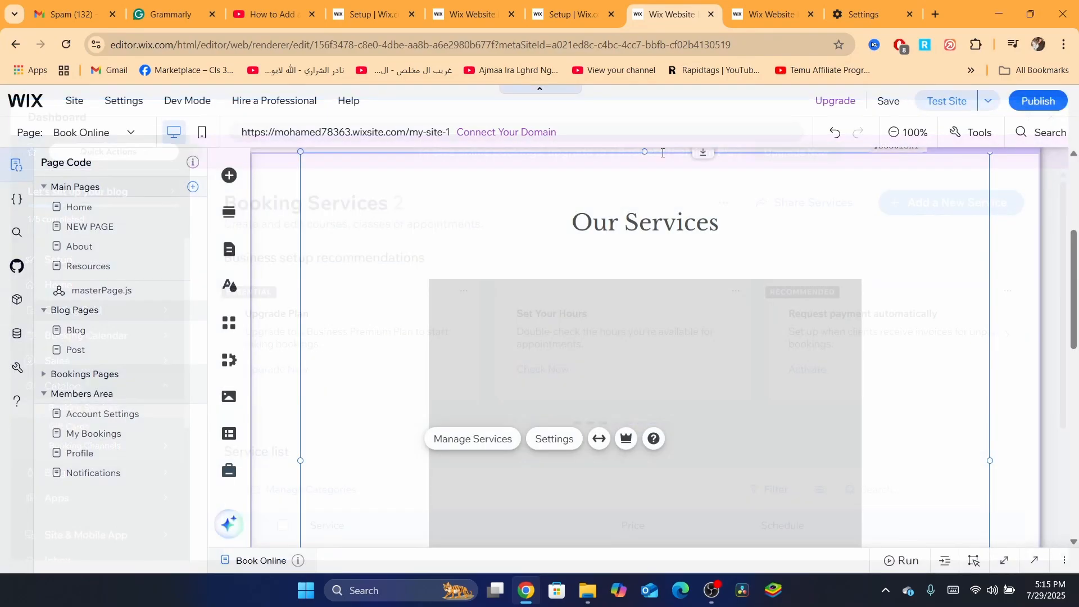
scroll(1049, 258, "down", 5)
scroll(1054, 237, "up", 7)
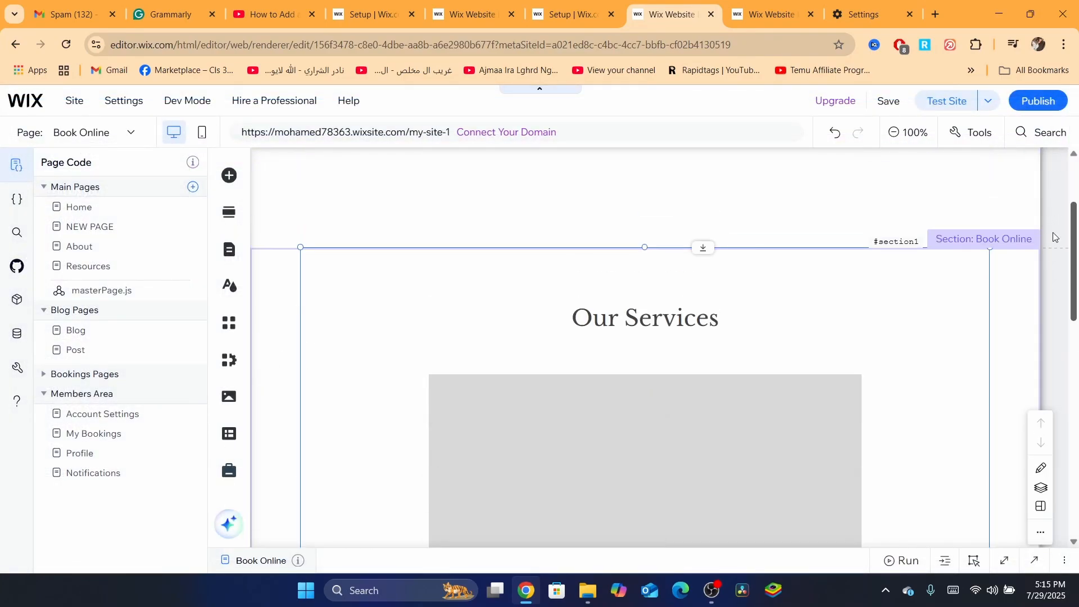
scroll(922, 205, "up", 3)
scroll(852, 264, "down", 6)
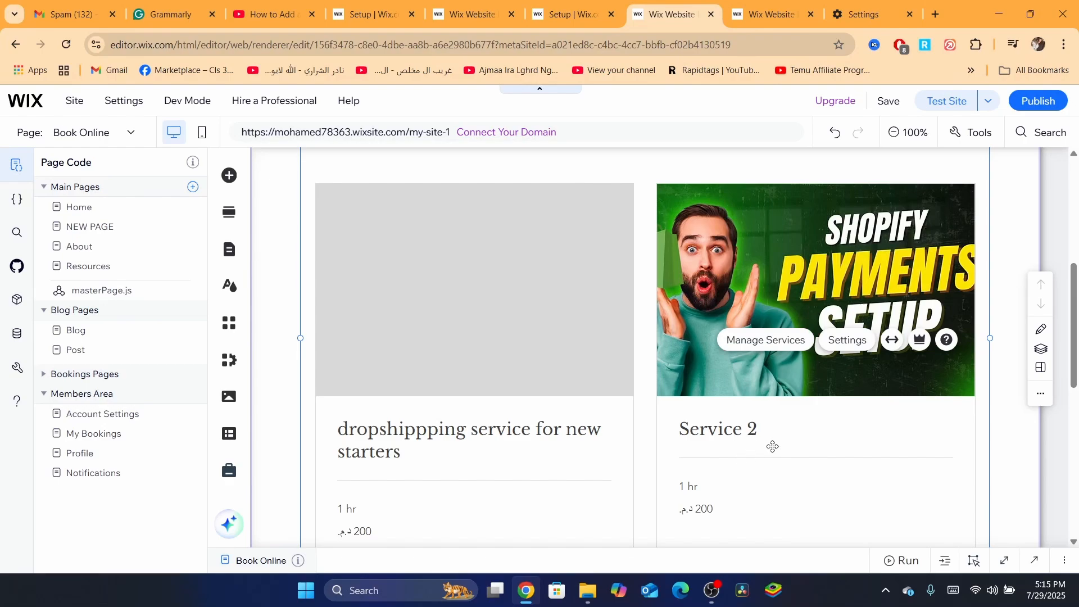
left_click_drag(1077, 312, 1077, 384)
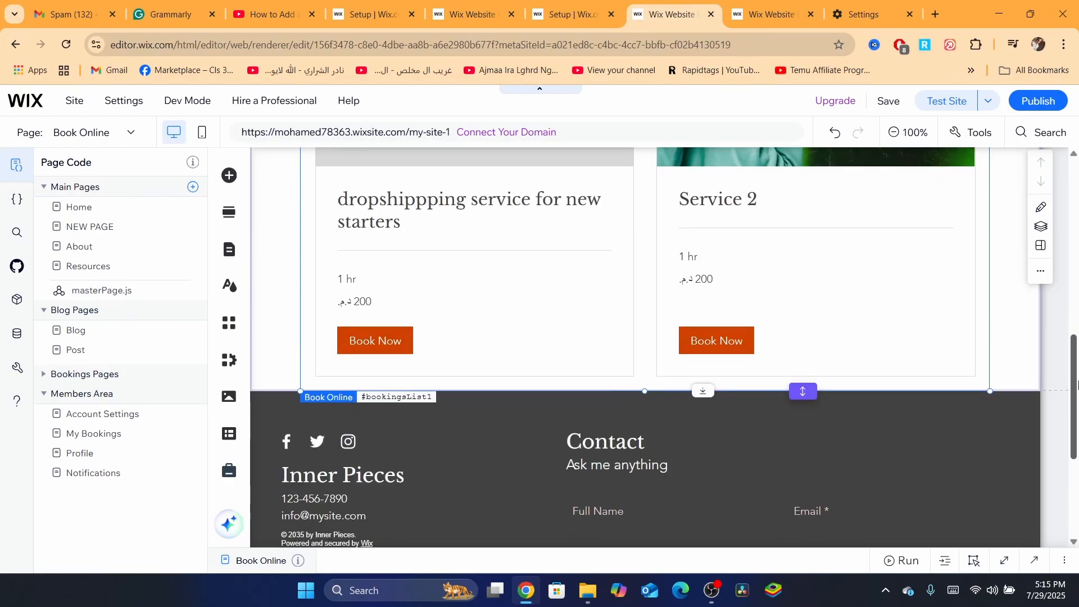